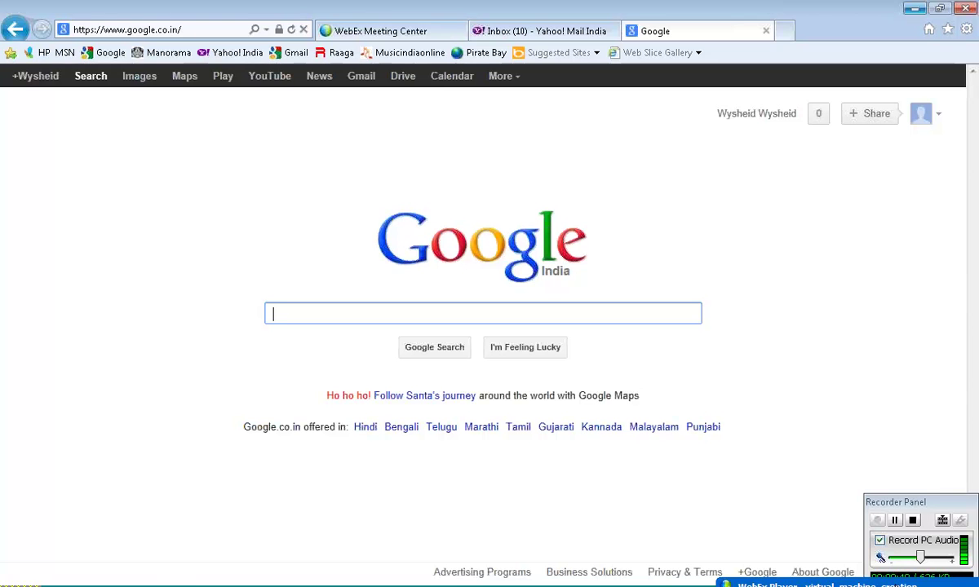
- Dismiss the Switchable Graphics notice and search Google for 'oracle virtual box'
{"action": "left_click", "coordinate": [894, 520]}
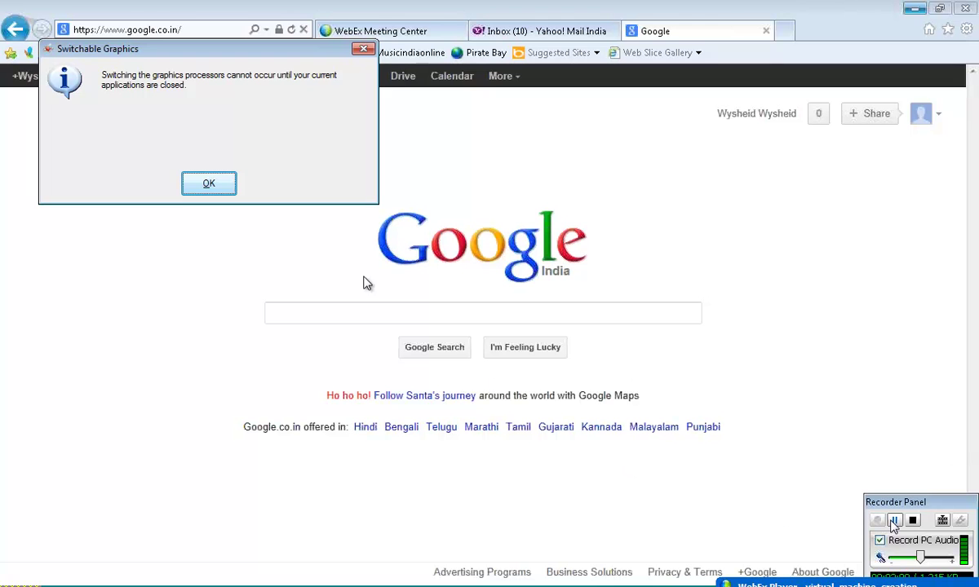
{"action": "left_click", "coordinate": [209, 184]}
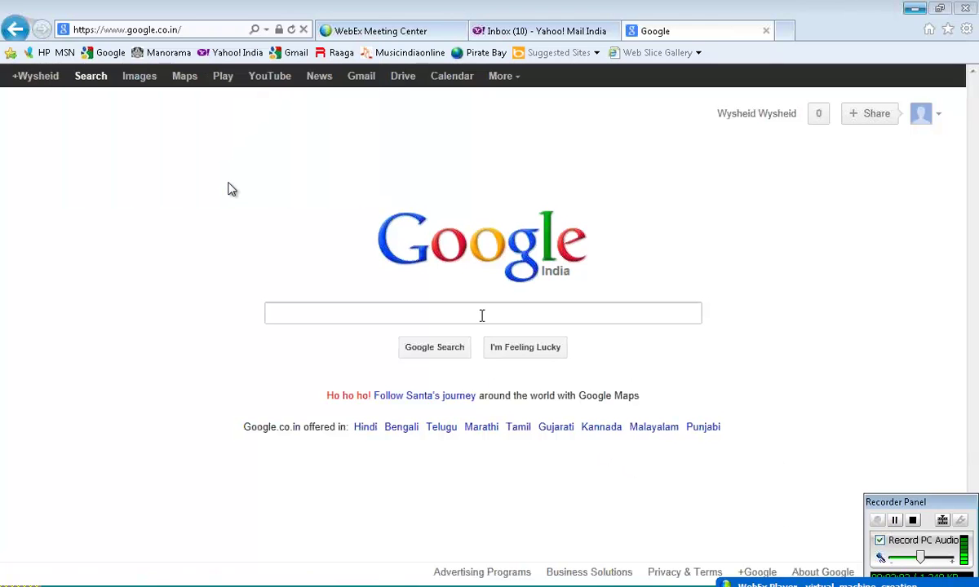
{"action": "type", "text": "o"}
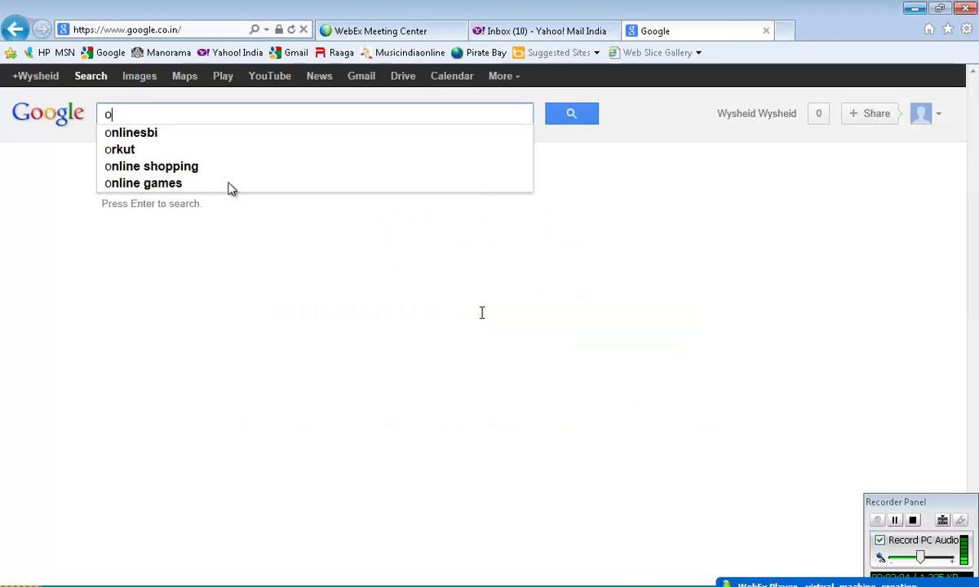
{"action": "type", "text": "racle v"}
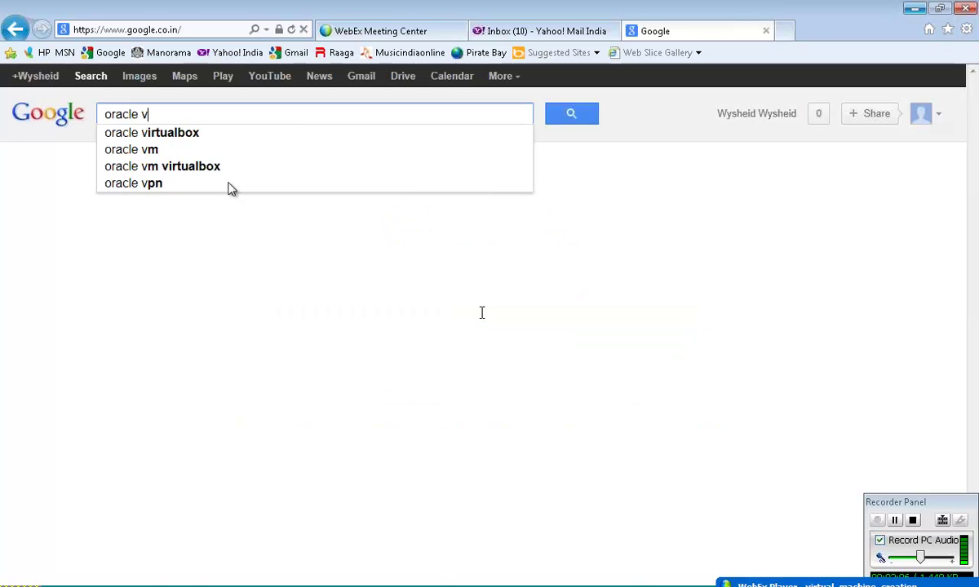
{"action": "type", "text": "irtual box"}
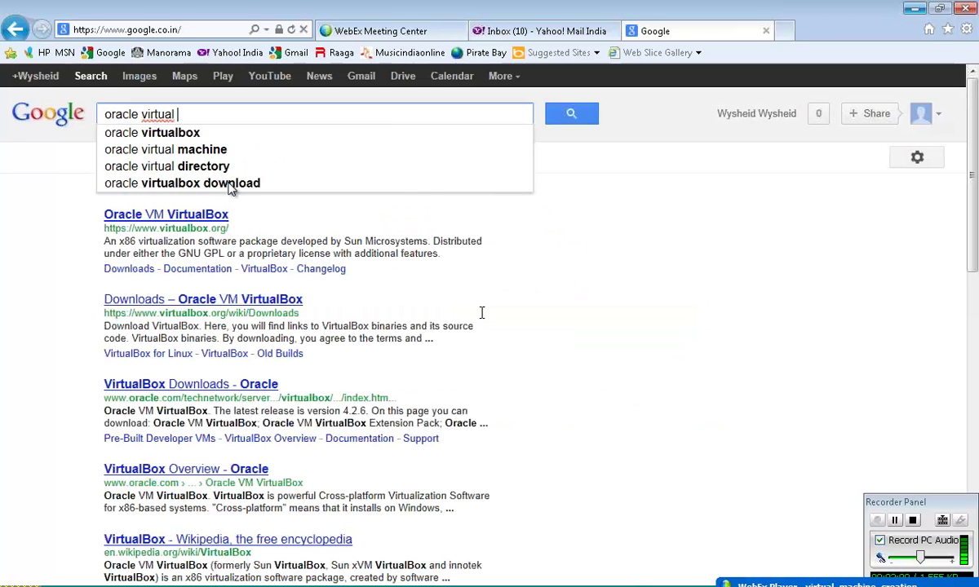
{"action": "key", "text": "Return"}
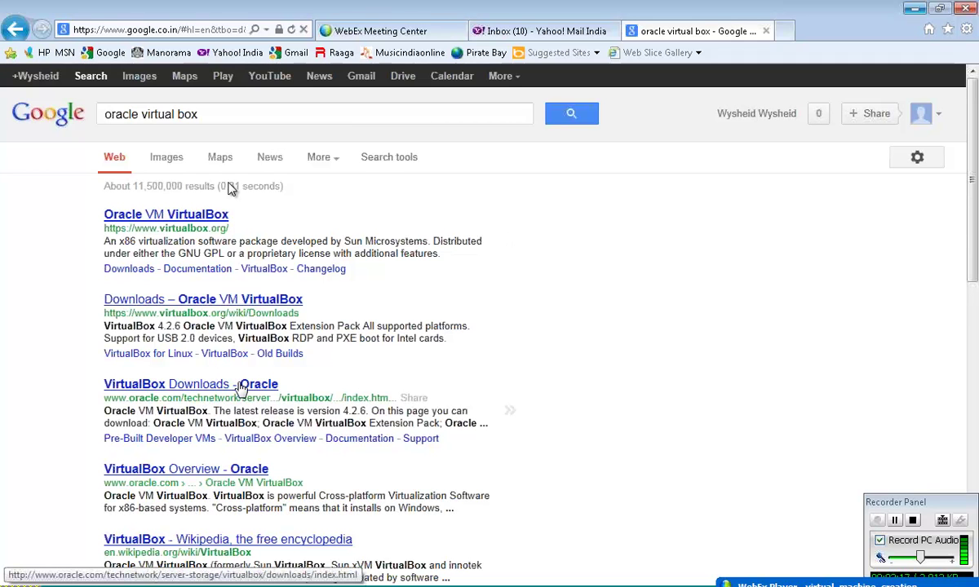
- Open the 'VirtualBox Downloads - Oracle' result and look through the 4.2.6 platform download tables
{"action": "left_click", "coordinate": [242, 388]}
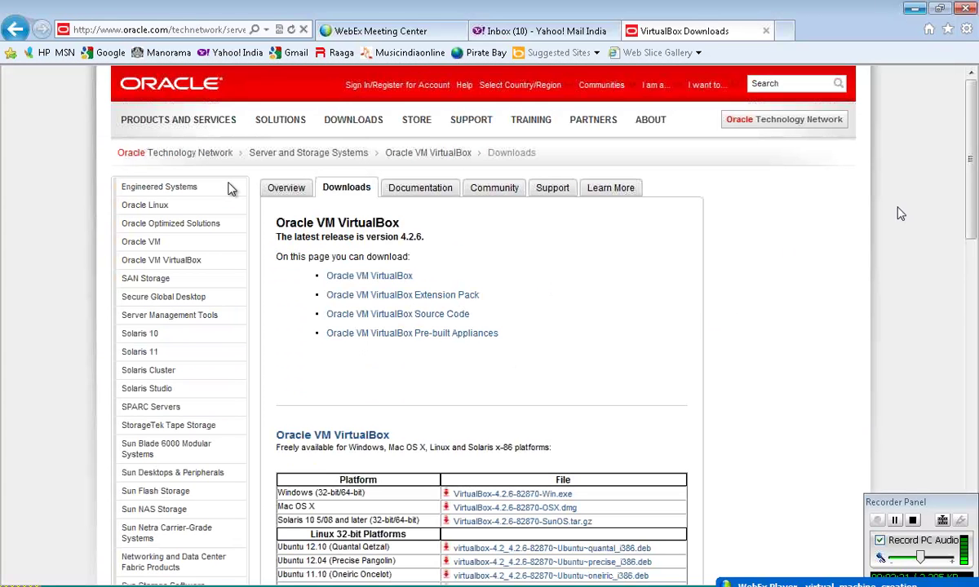
{"action": "left_click_drag", "start_coordinate": [970, 179], "coordinate": [972, 225]}
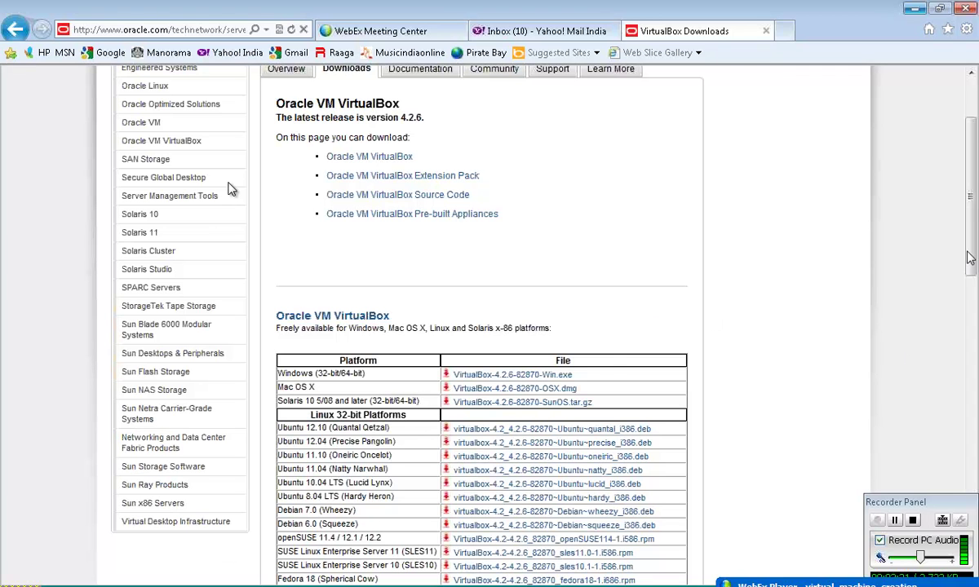
{"action": "left_click_drag", "start_coordinate": [970, 258], "coordinate": [974, 283]}
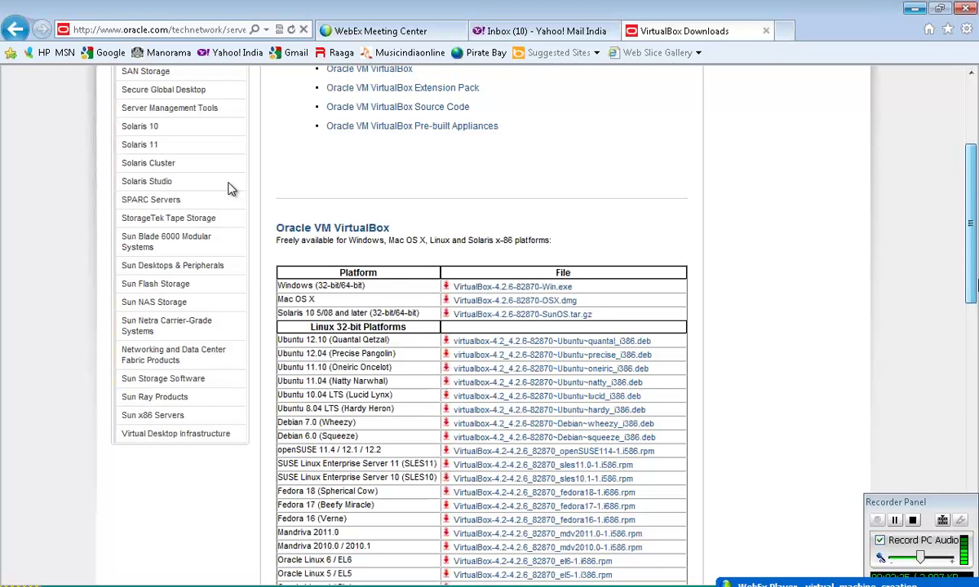
{"action": "scroll", "coordinate": [229, 189], "scroll_direction": "down", "scroll_amount": 3}
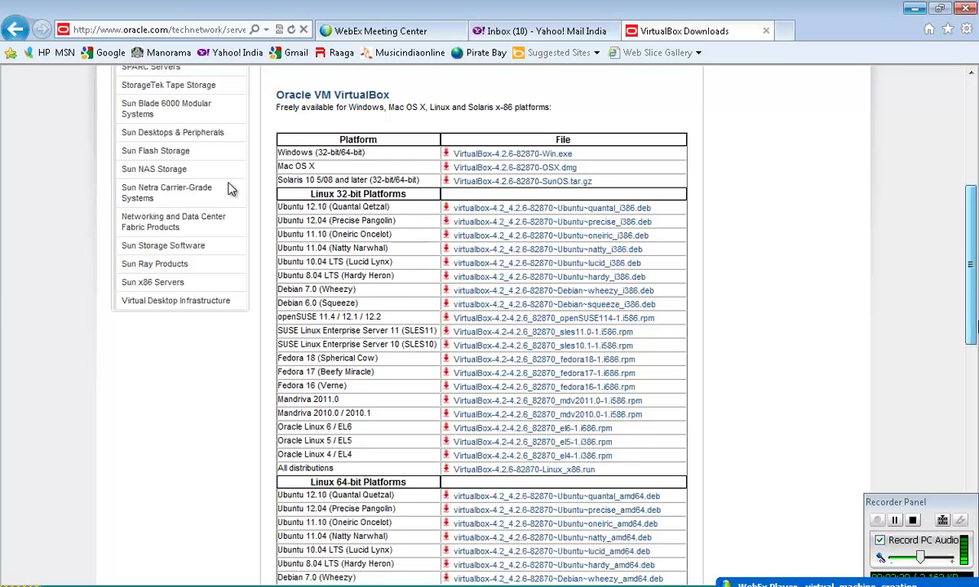
{"action": "scroll", "coordinate": [229, 190], "scroll_direction": "down", "scroll_amount": 1}
{"action": "scroll", "coordinate": [230, 189], "scroll_direction": "down", "scroll_amount": 6}
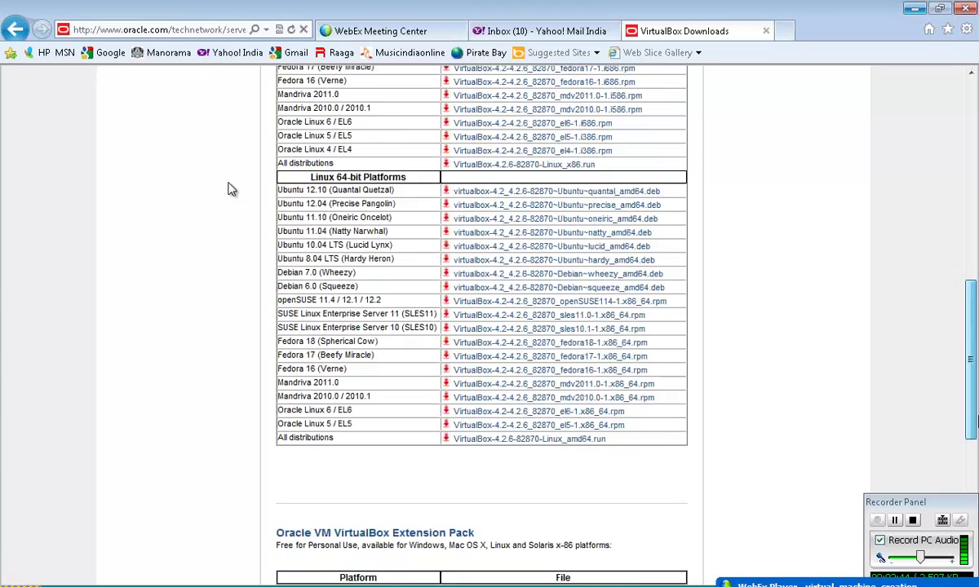
{"action": "scroll", "coordinate": [229, 189], "scroll_direction": "up", "scroll_amount": 6}
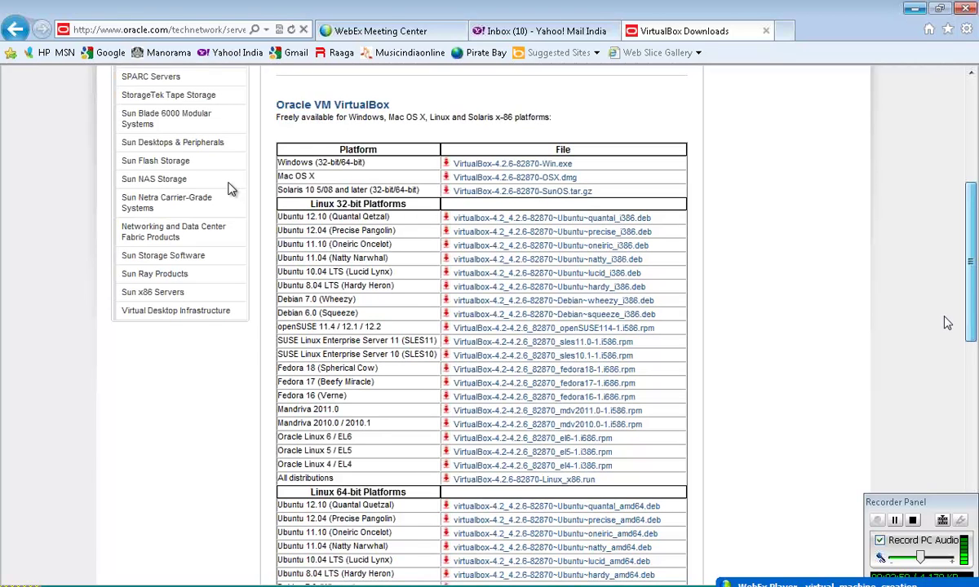
{"action": "scroll", "coordinate": [229, 190], "scroll_direction": "up", "scroll_amount": 1}
{"action": "scroll", "coordinate": [229, 189], "scroll_direction": "up", "scroll_amount": 1}
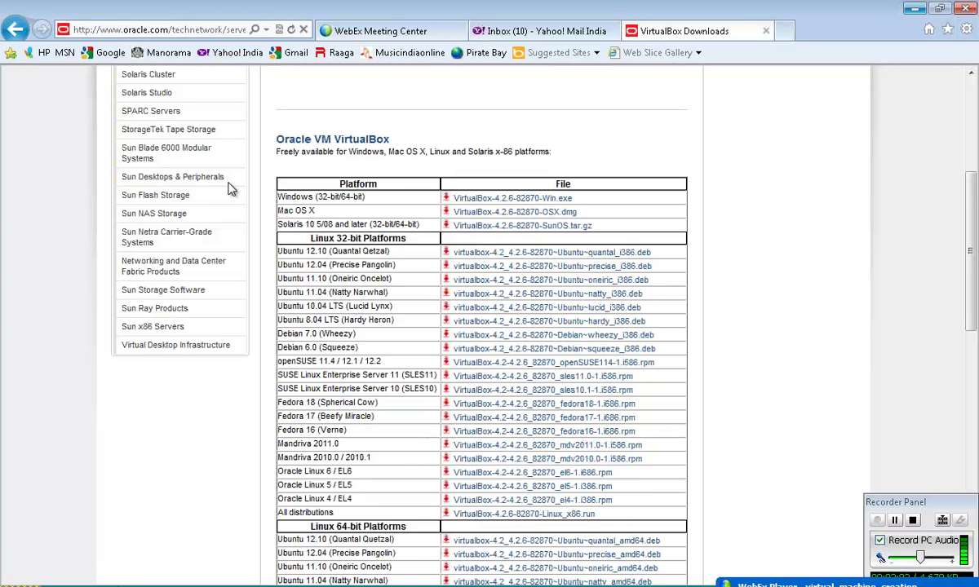
{"action": "mouse_move", "coordinate": [32, 579]}
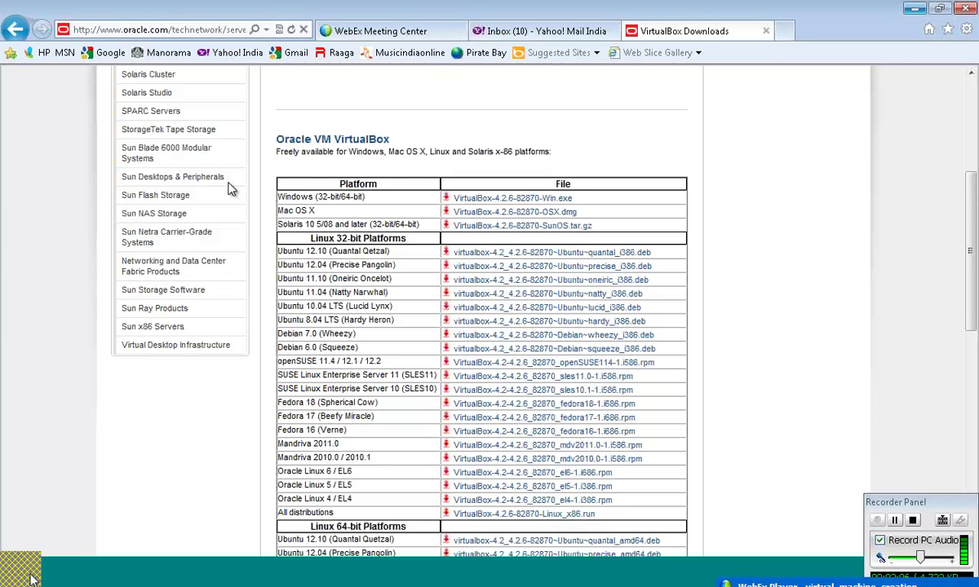
- Launch Oracle VM VirtualBox from the Start menu and begin a New virtual machine
{"action": "left_click", "coordinate": [31, 579]}
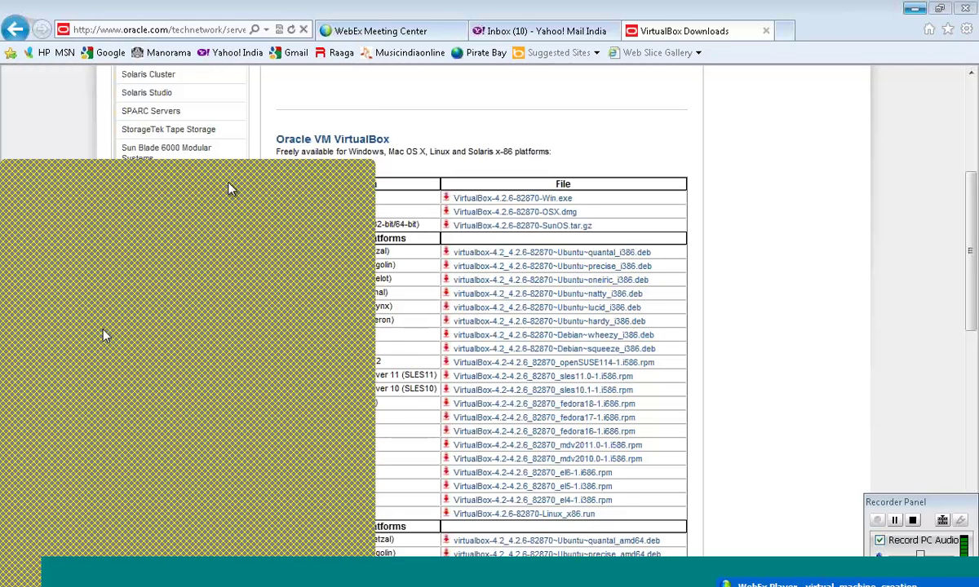
{"action": "left_click", "coordinate": [104, 335]}
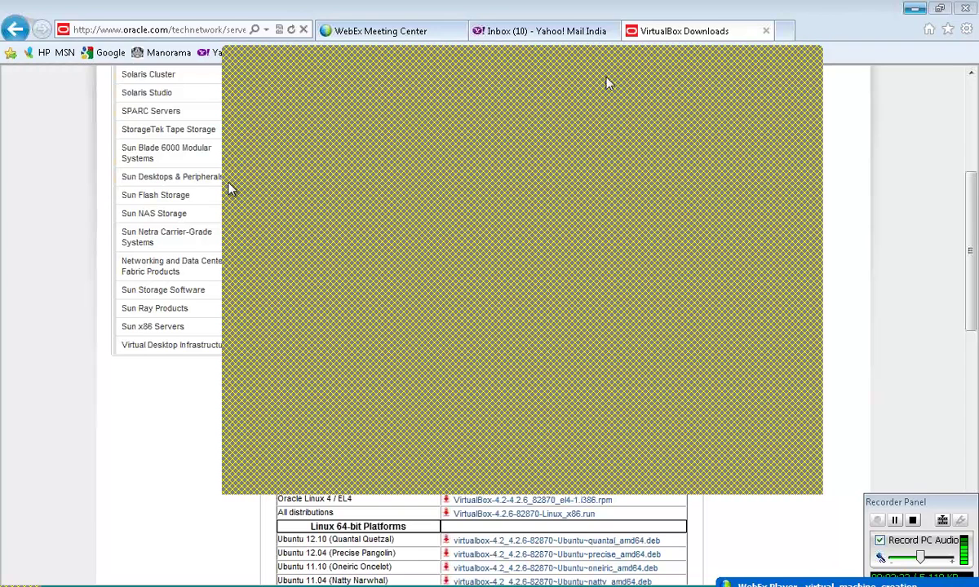
{"action": "left_click", "coordinate": [656, 59]}
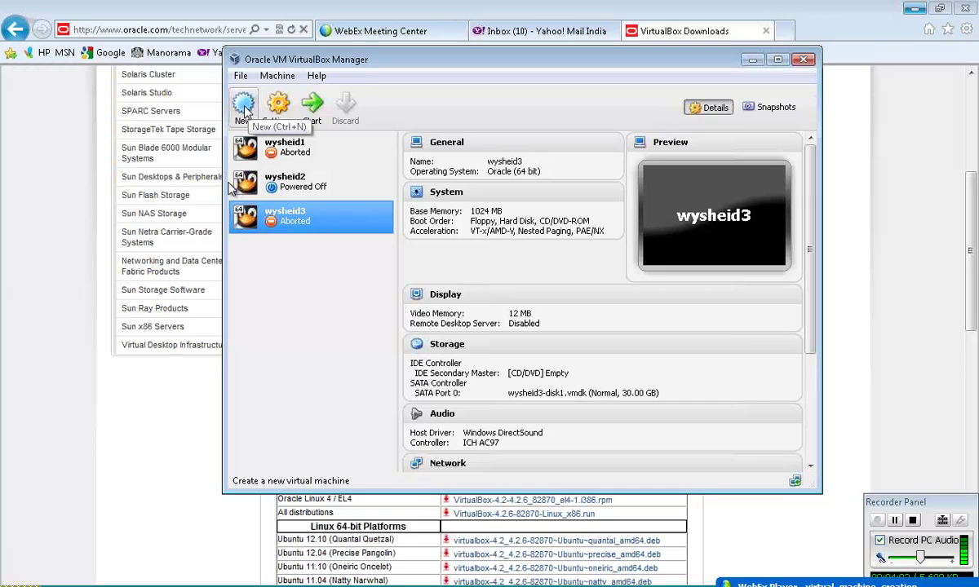
{"action": "left_click", "coordinate": [244, 109]}
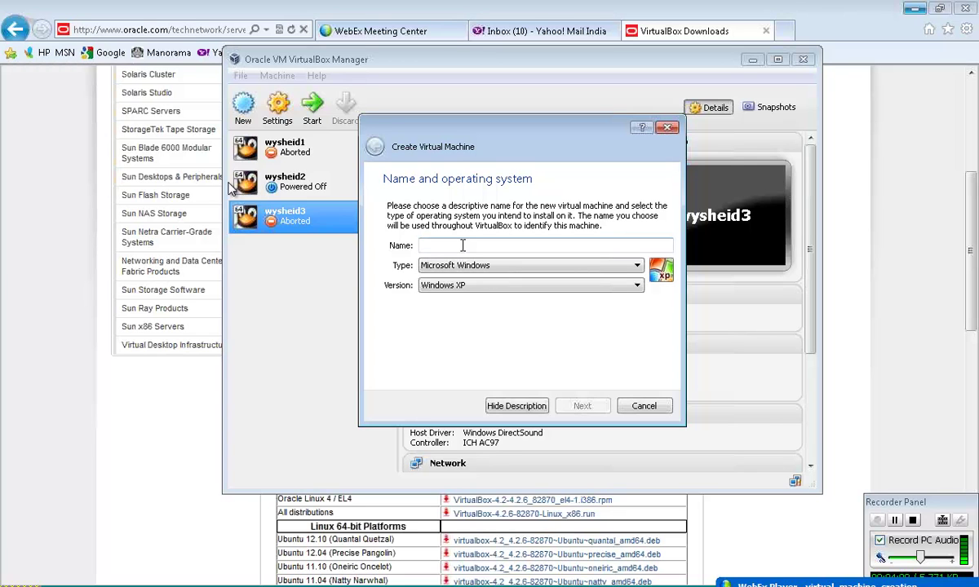
- Name the machine wysheid4 with type Linux and version Linux 2.6 (64 bit), then continue
{"action": "type", "text": "wyshue"}
{"action": "key", "text": "BackSpace"}
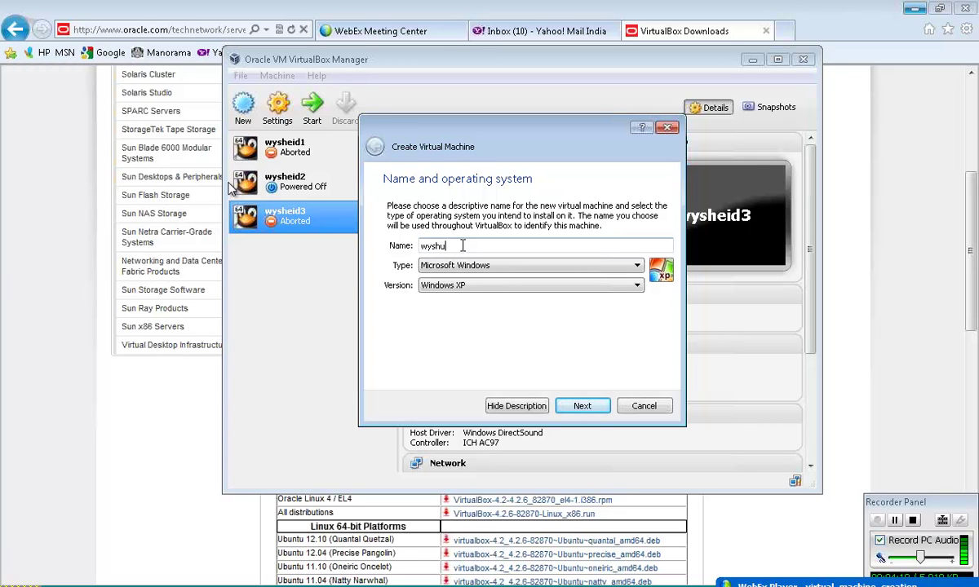
{"action": "type", "text": "id4"}
{"action": "left_click", "coordinate": [637, 268]}
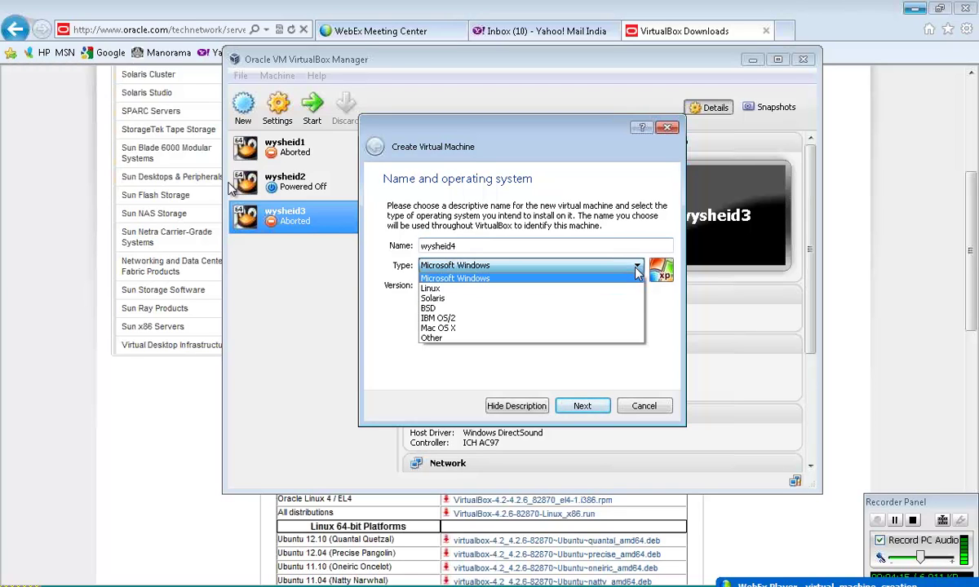
{"action": "key", "text": "Up"}
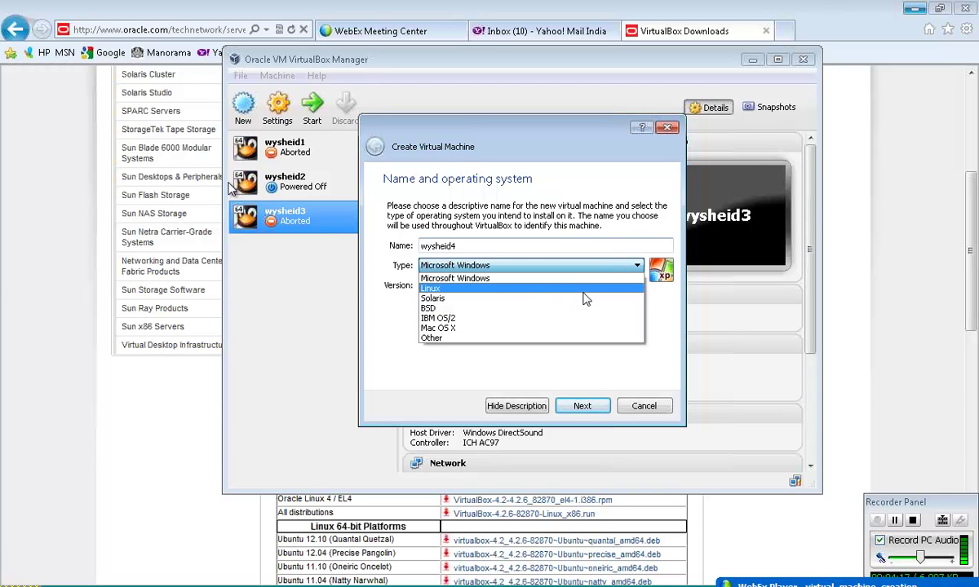
{"action": "key", "text": "Return"}
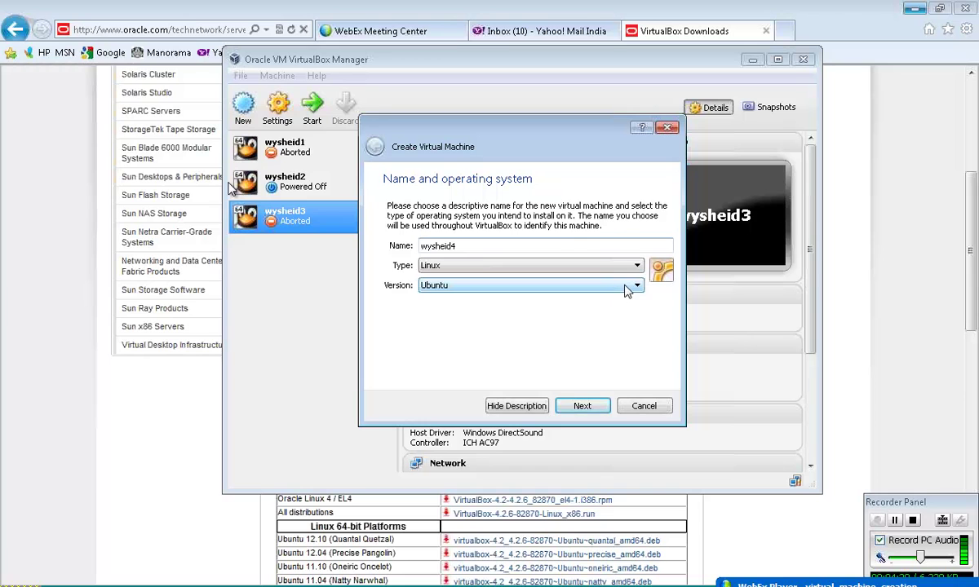
{"action": "left_click", "coordinate": [635, 287]}
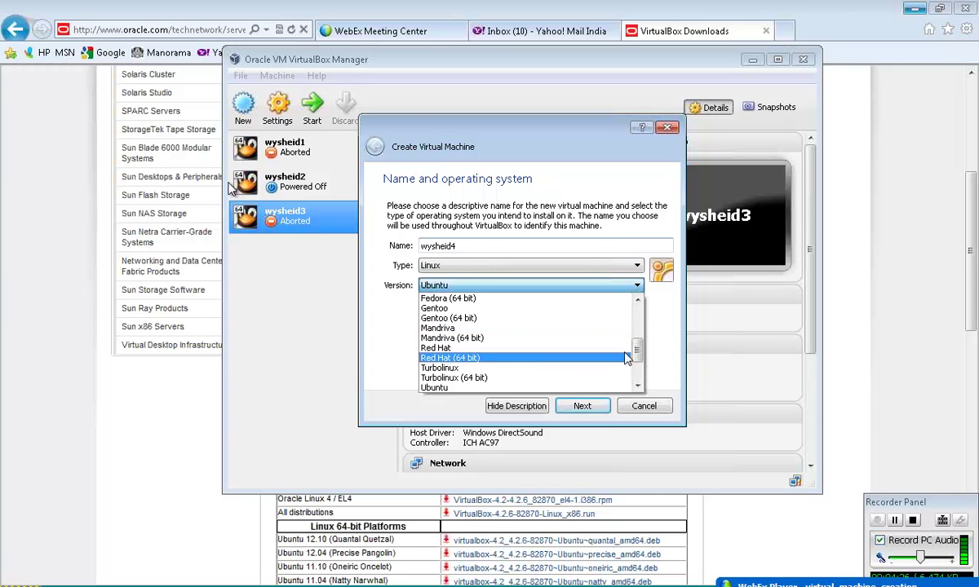
{"action": "left_click_drag", "start_coordinate": [641, 367], "coordinate": [641, 319]}
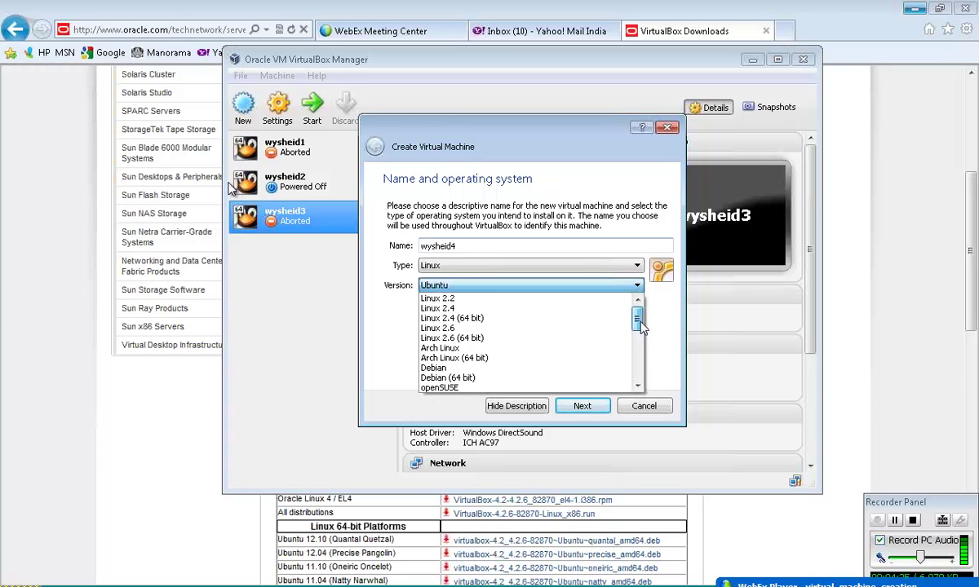
{"action": "left_click", "coordinate": [532, 339]}
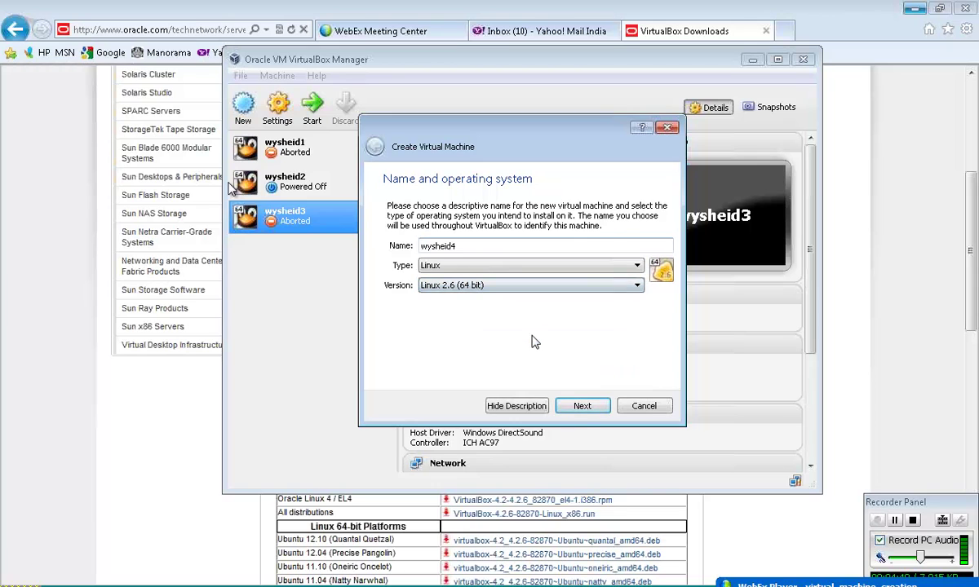
{"action": "left_click", "coordinate": [584, 408]}
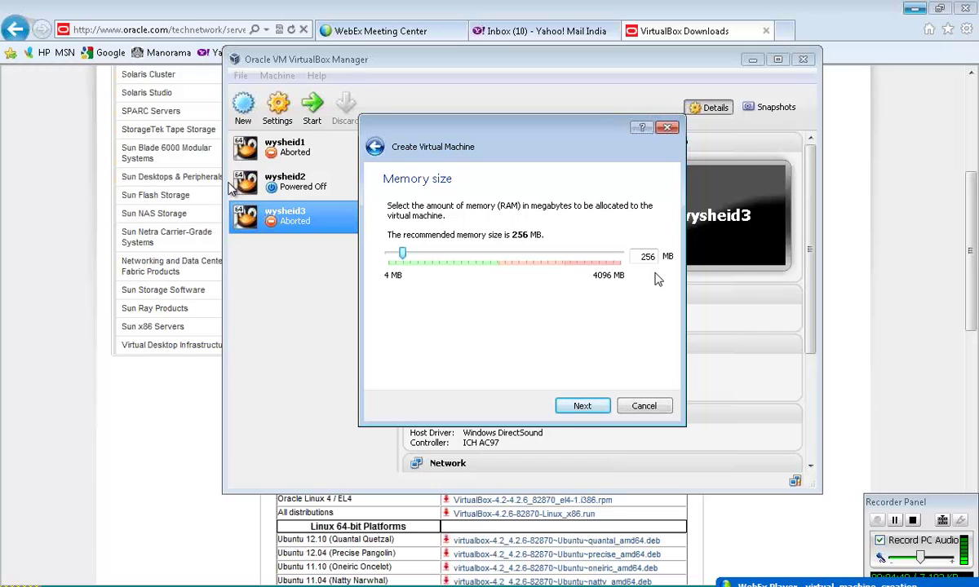
- Set the machine's memory size to 500 MB and continue
{"action": "left_click_drag", "start_coordinate": [640, 260], "coordinate": [653, 261]}
{"action": "type", "text": "500"}
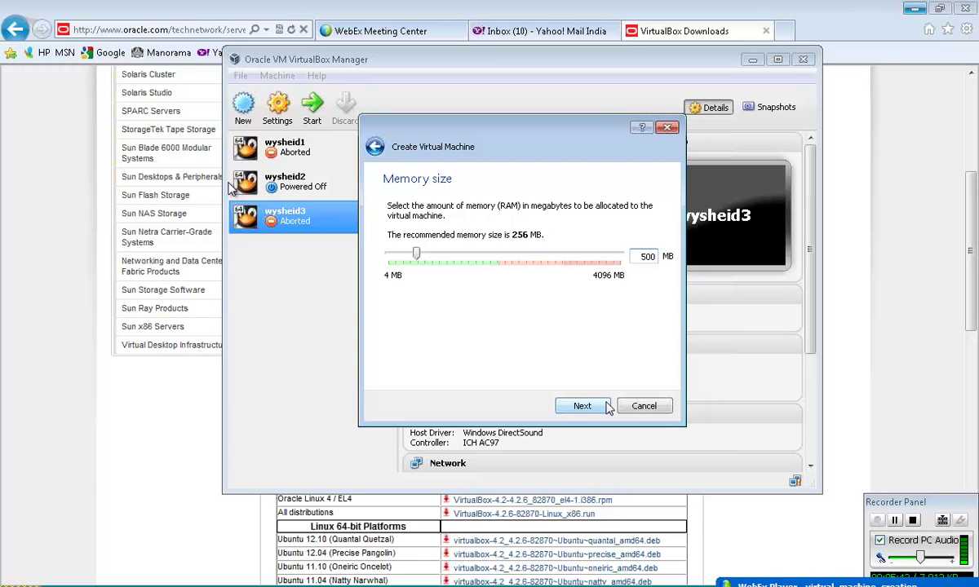
{"action": "left_click", "coordinate": [607, 408]}
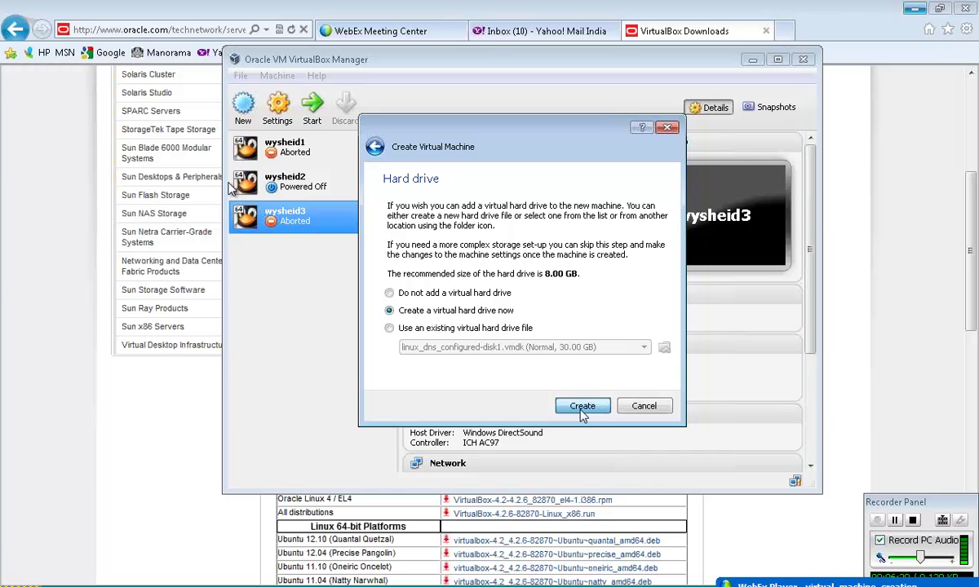
- Confirm creating a new virtual hard drive now
{"action": "left_click", "coordinate": [583, 408]}
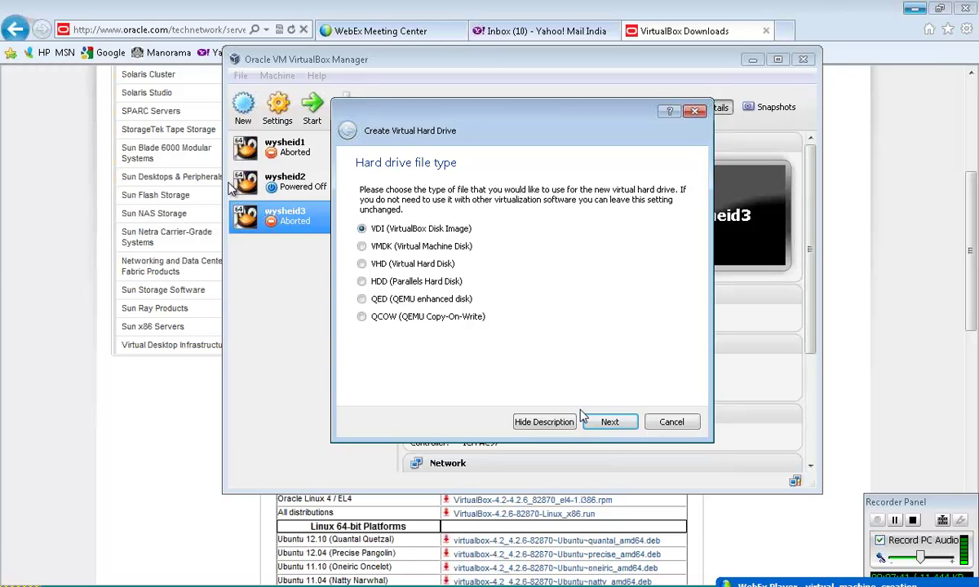
- Keep the VDI (VirtualBox Disk Image) format and continue
{"action": "left_click", "coordinate": [610, 423]}
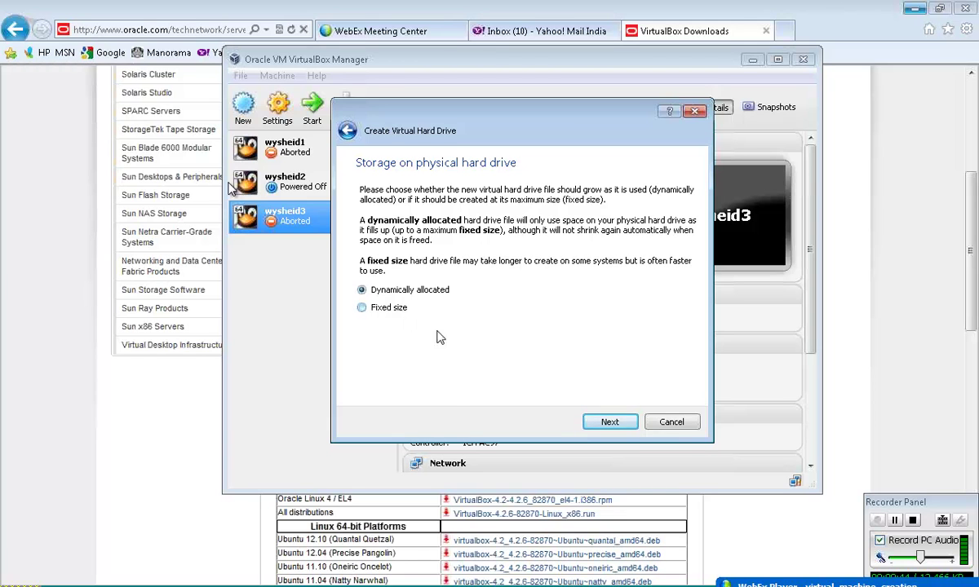
- Keep the disk dynamically allocated and continue
{"action": "left_click", "coordinate": [610, 422]}
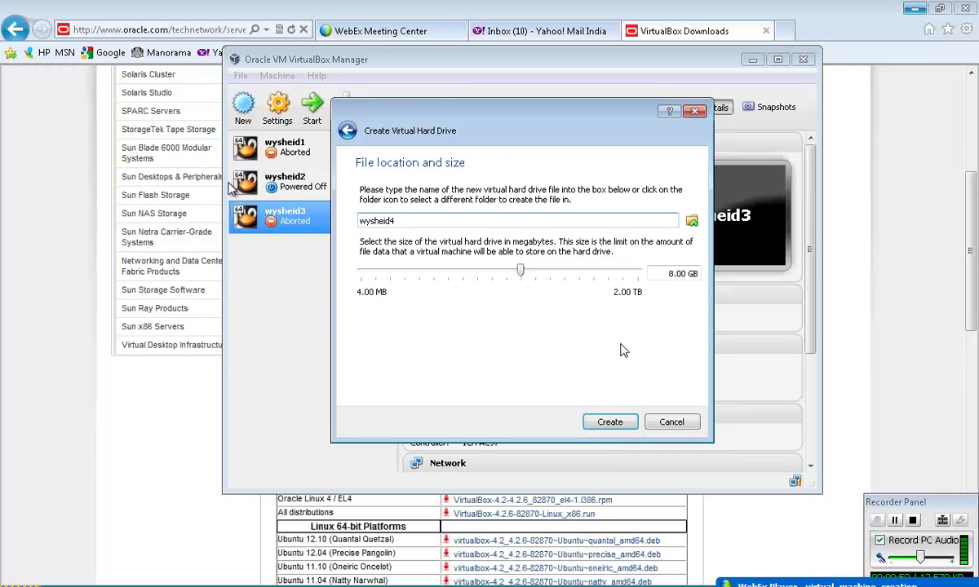
- Keep the disk file name wysheid4, set its size to 25.00 GB and create it
{"action": "left_click", "coordinate": [692, 223]}
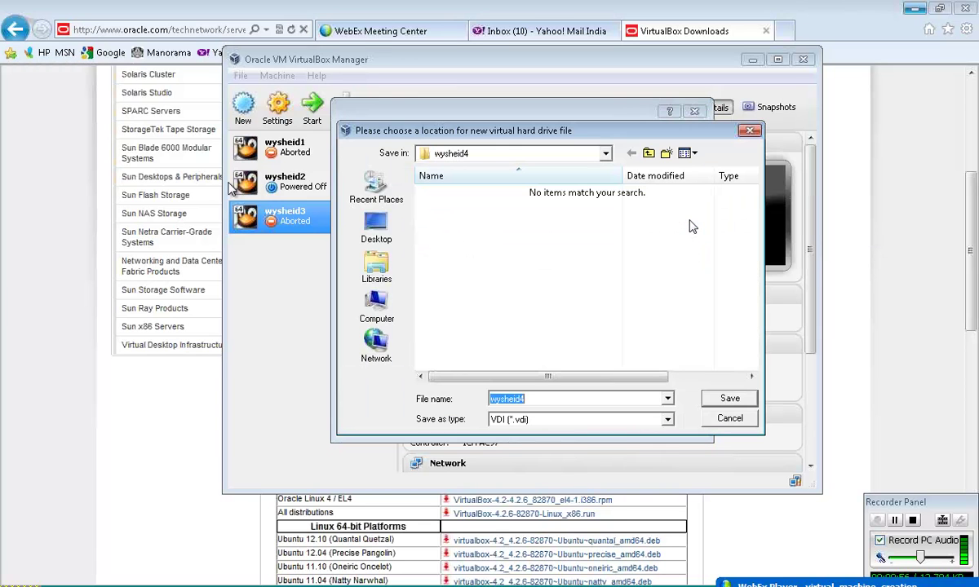
{"action": "left_click", "coordinate": [649, 153]}
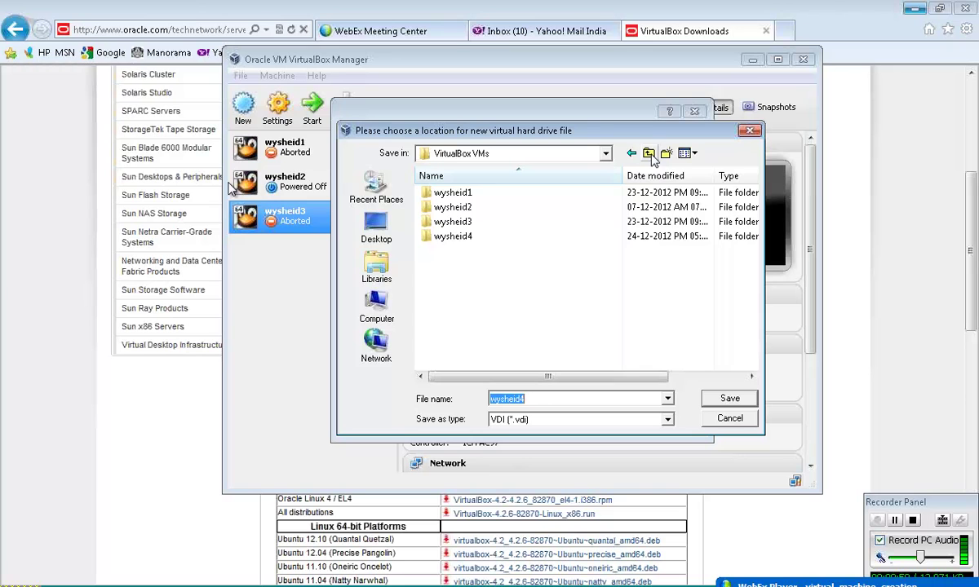
{"action": "left_click", "coordinate": [649, 155]}
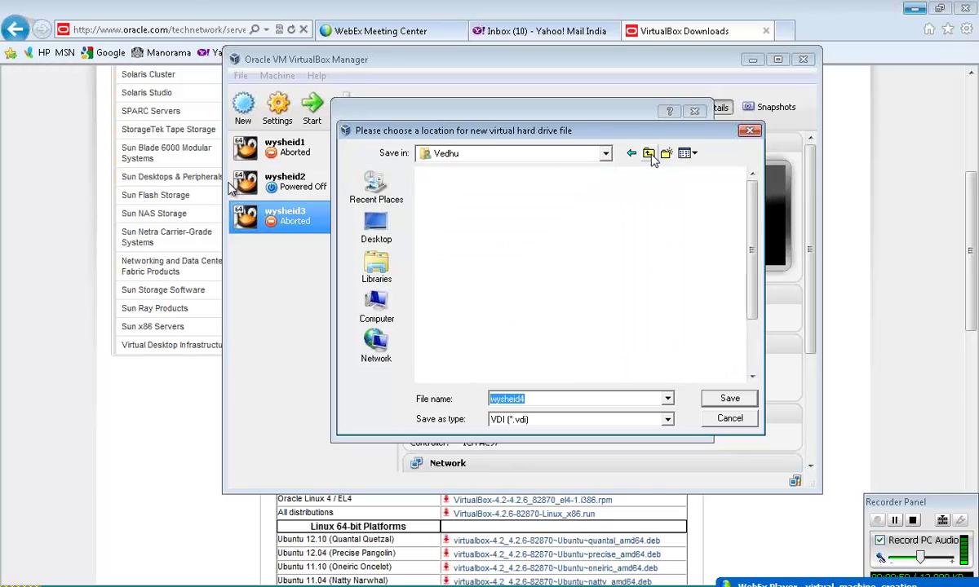
{"action": "left_click", "coordinate": [728, 420]}
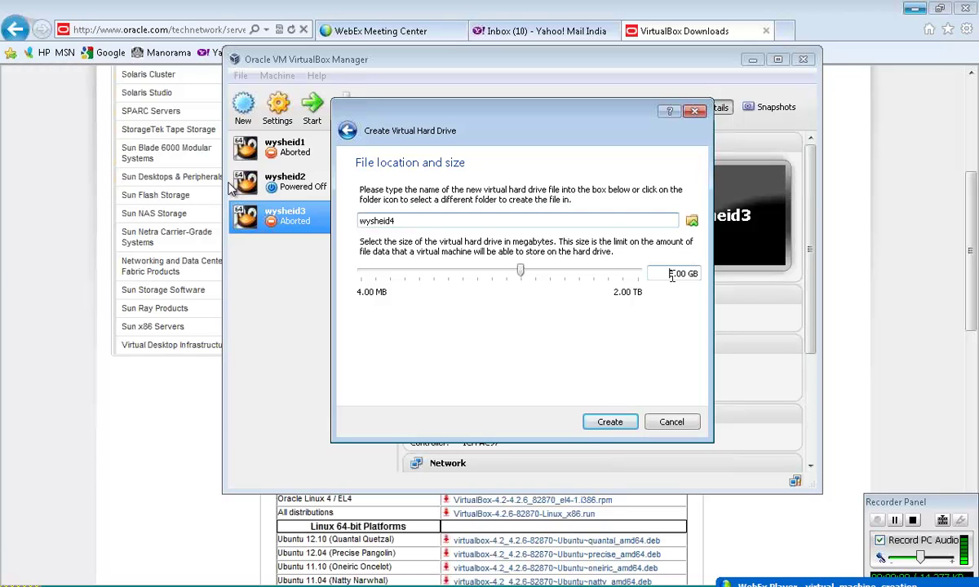
{"action": "left_click", "coordinate": [672, 276]}
{"action": "key", "text": "Delete"}
{"action": "type", "text": "25.0"}
{"action": "key", "text": "BackSpace"}
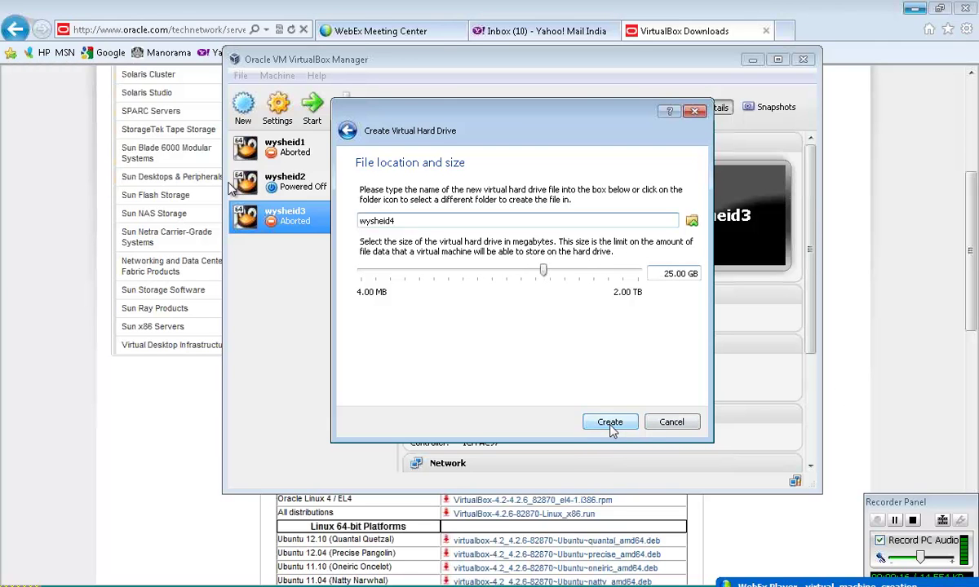
{"action": "left_click", "coordinate": [612, 427]}
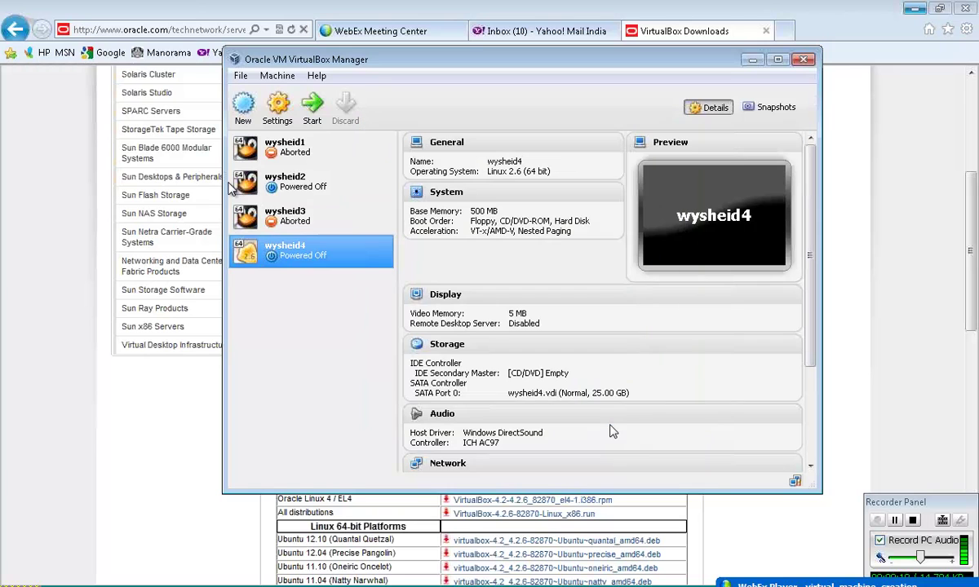
- Open wysheid4's System settings to check the 500 MB base memory and boot order
{"action": "left_click", "coordinate": [279, 110]}
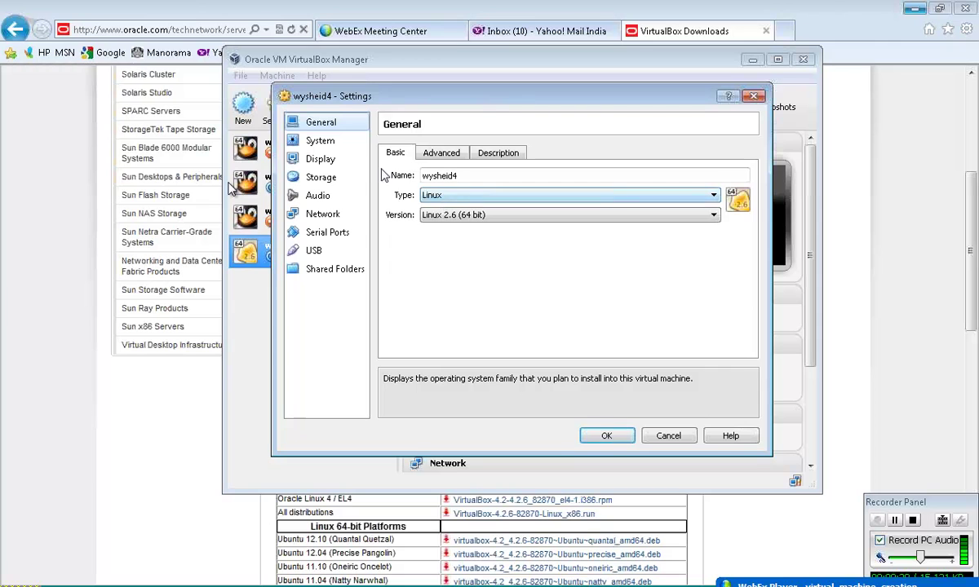
{"action": "left_click", "coordinate": [341, 142]}
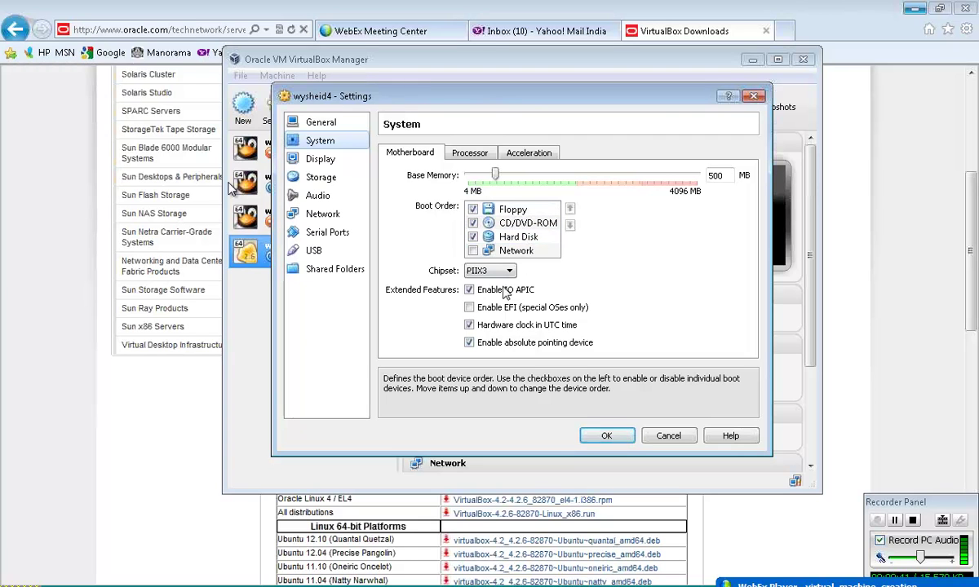
- Browse wysheid4's Display, Storage and Audio pages, ending on Network with Adapter 1 on NAT
{"action": "left_click", "coordinate": [322, 160]}
{"action": "left_click", "coordinate": [331, 179]}
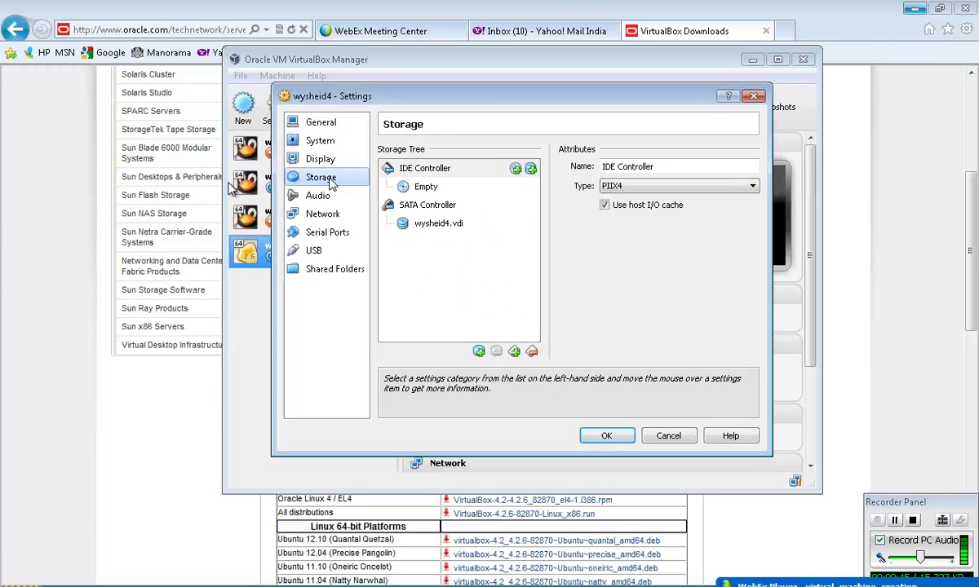
{"action": "left_click", "coordinate": [329, 196]}
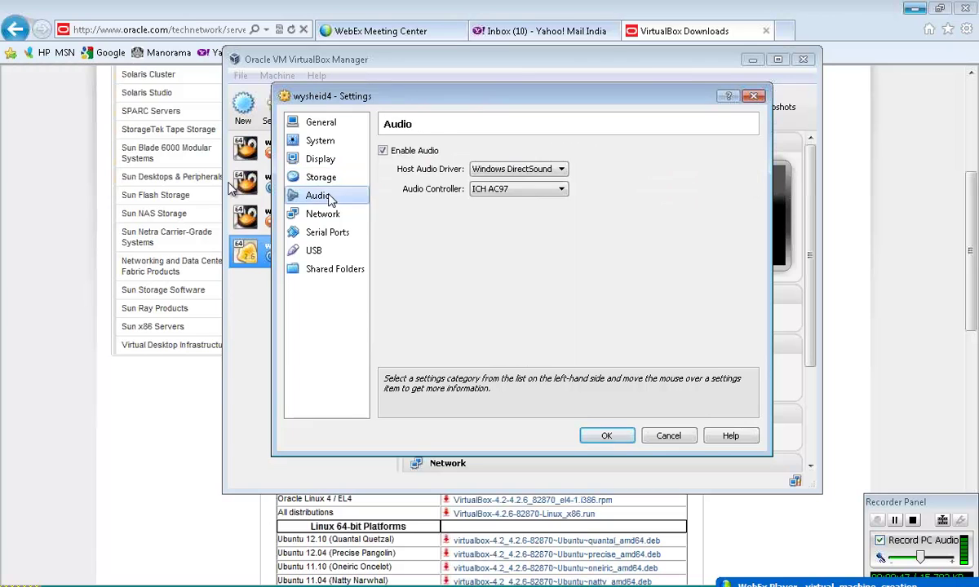
{"action": "left_click", "coordinate": [330, 215]}
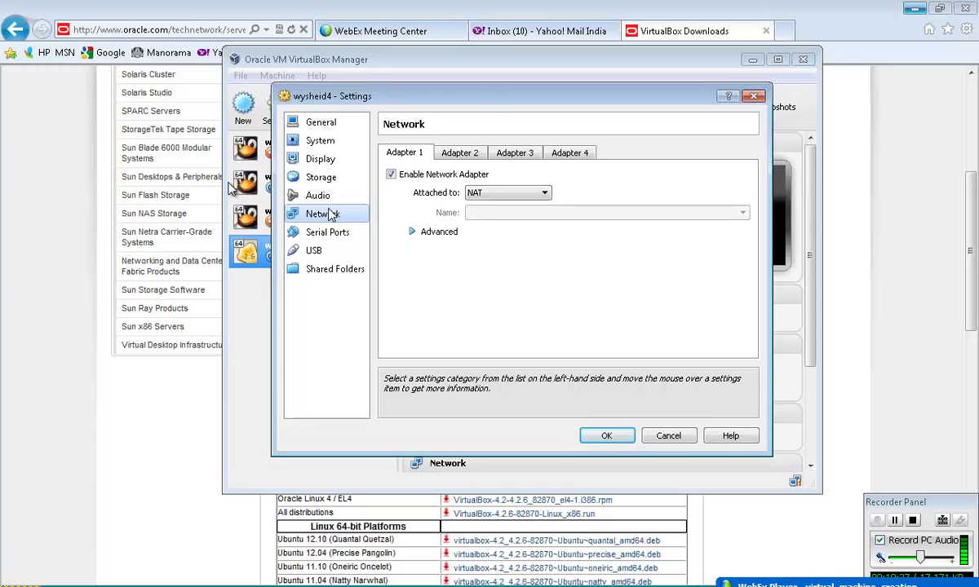
- Compare network Adapters 2 and 1, glance at USB, and settle on Serial Ports with Port 1 disabled
{"action": "left_click", "coordinate": [457, 157]}
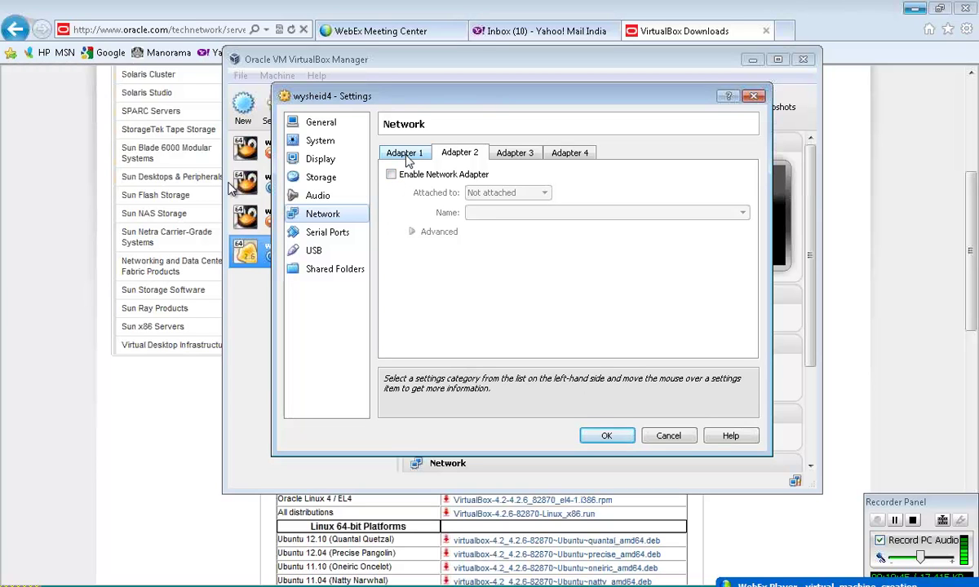
{"action": "left_click", "coordinate": [407, 158]}
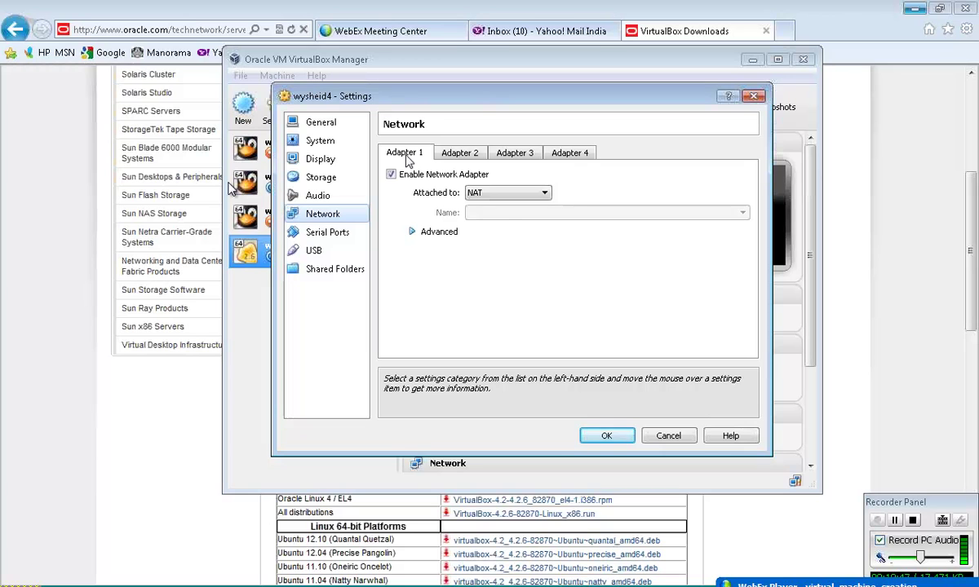
{"action": "left_click", "coordinate": [343, 234]}
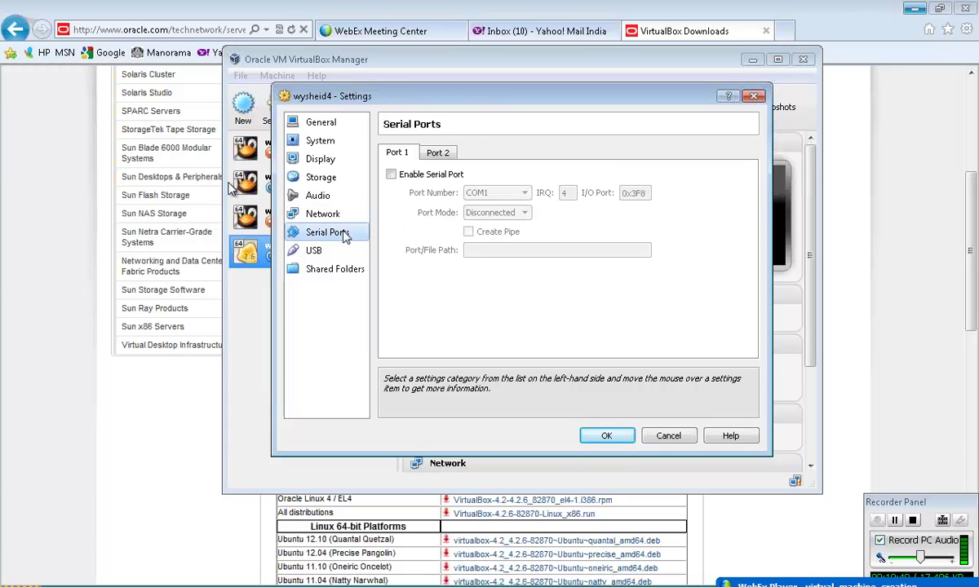
{"action": "left_click", "coordinate": [326, 253]}
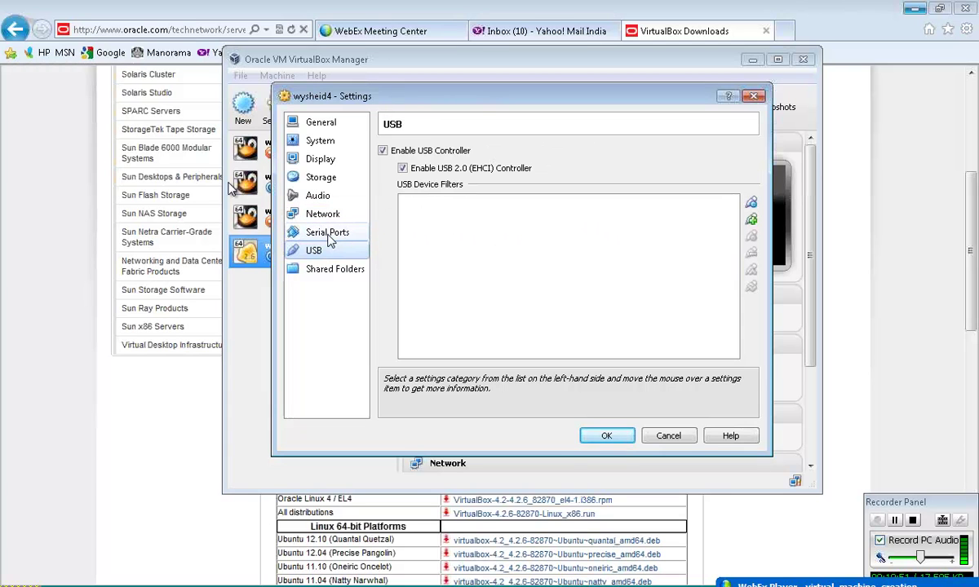
{"action": "left_click", "coordinate": [331, 235]}
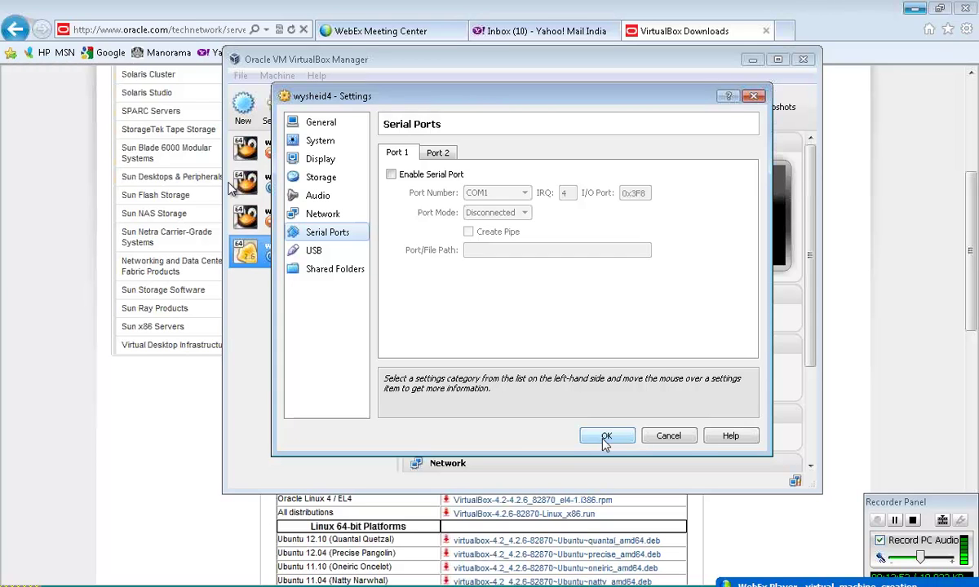
- Check the USB and Shared Folders pages, then confirm the wysheid4 settings with OK
{"action": "left_click", "coordinate": [318, 253]}
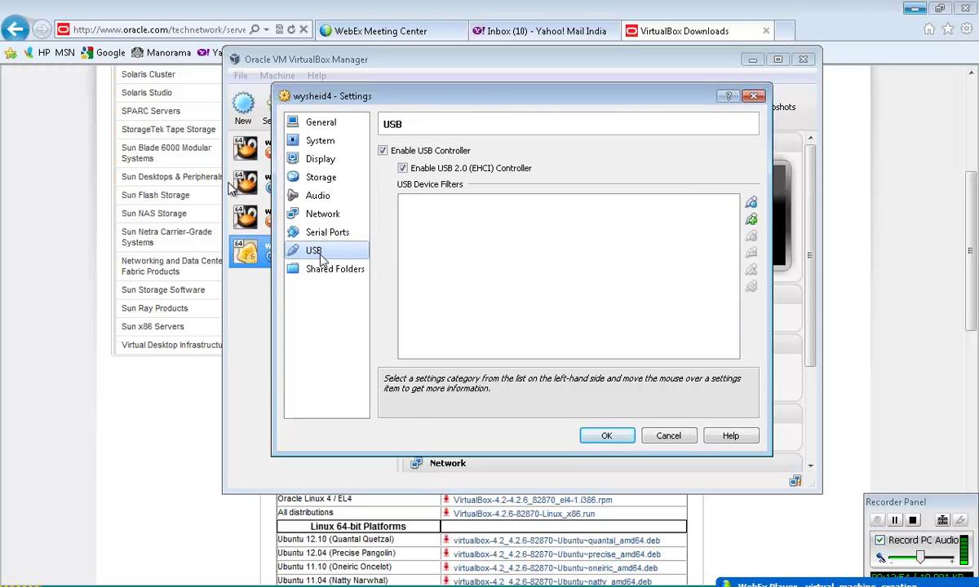
{"action": "left_click", "coordinate": [323, 271]}
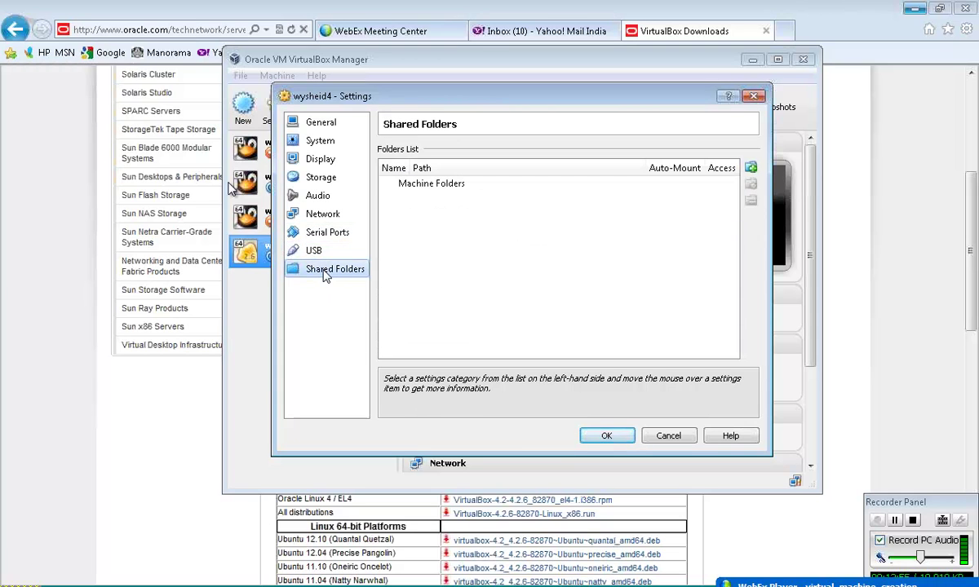
{"action": "left_click", "coordinate": [604, 436]}
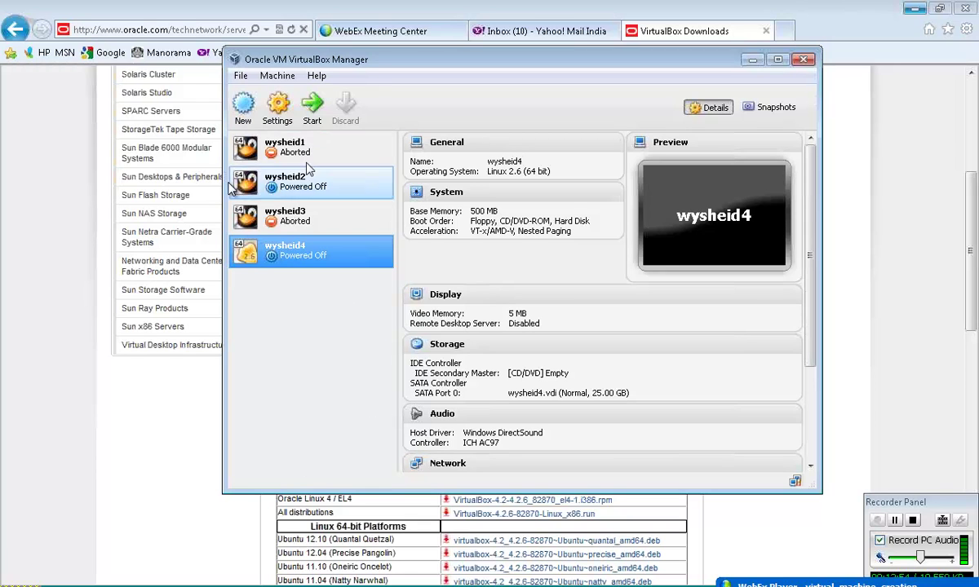
- Launch wysheid4 and browse for an optical disk image in the Select start-up disk dialog
{"action": "left_click", "coordinate": [308, 114]}
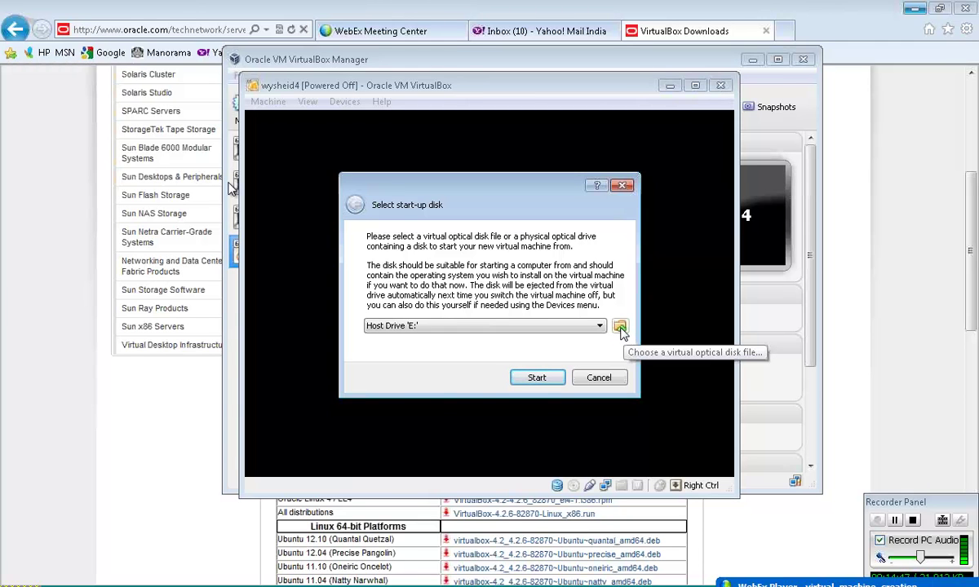
{"action": "left_click", "coordinate": [620, 328]}
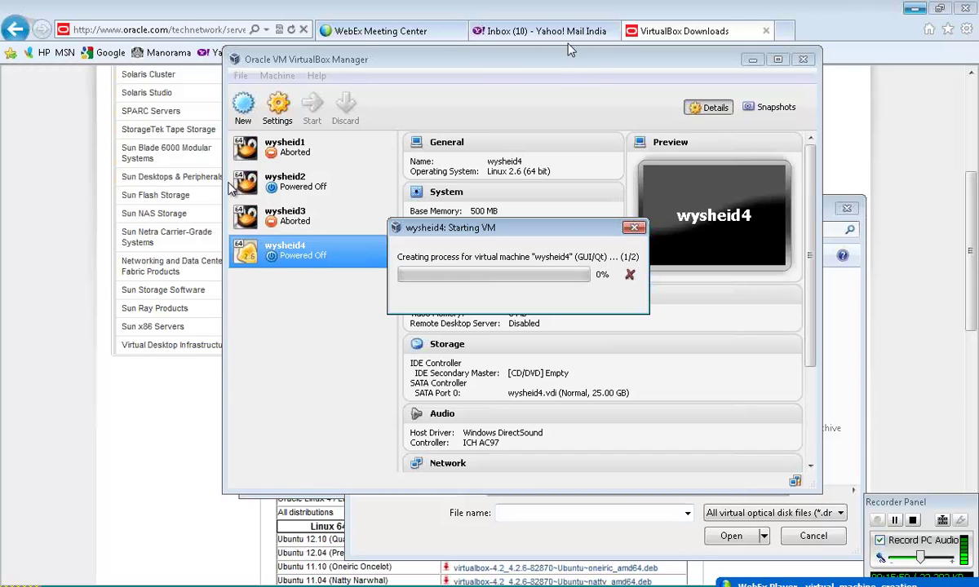
- Go to edelivery.oracle.com/linux in a new Internet Explorer tab
{"action": "left_click", "coordinate": [782, 32]}
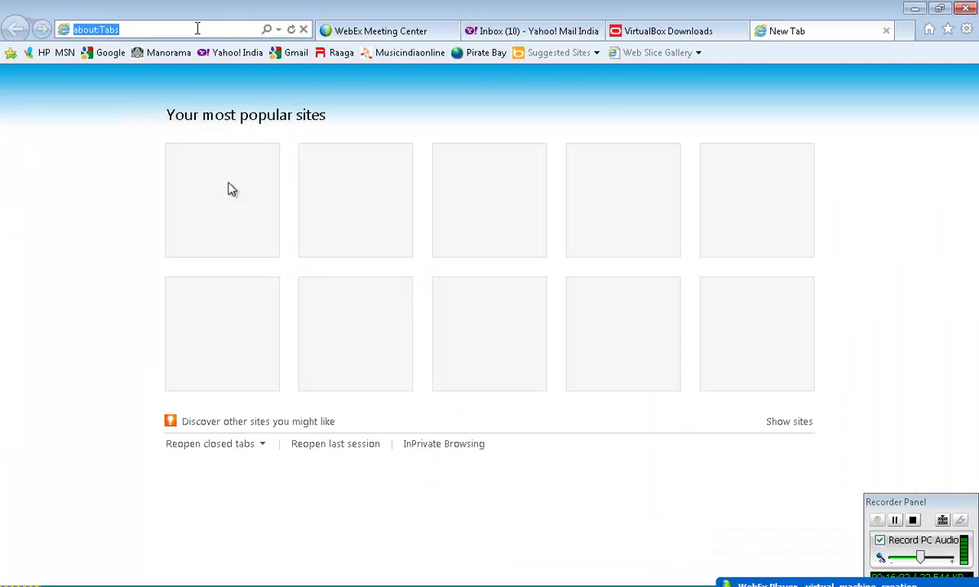
{"action": "type", "text": "e"}
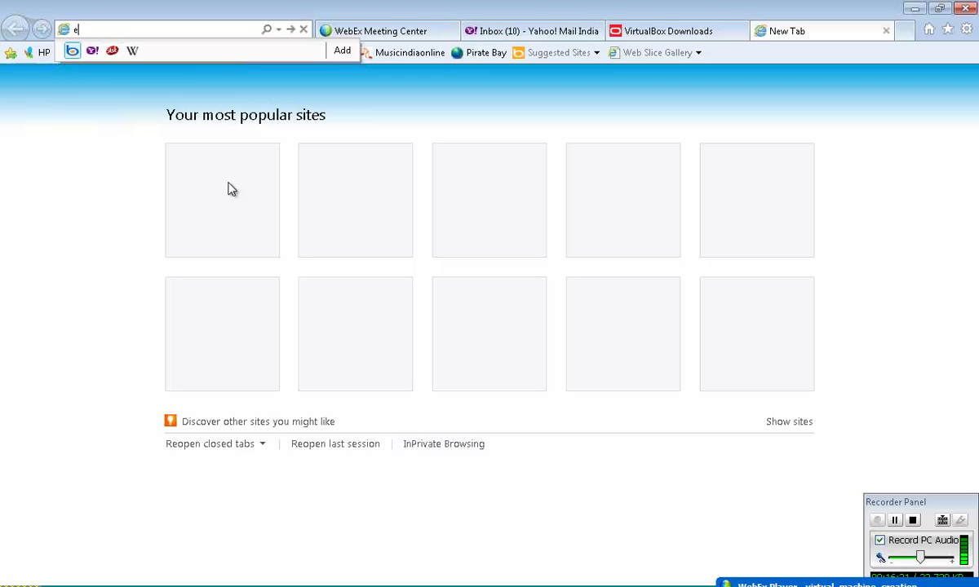
{"action": "type", "text": "de"}
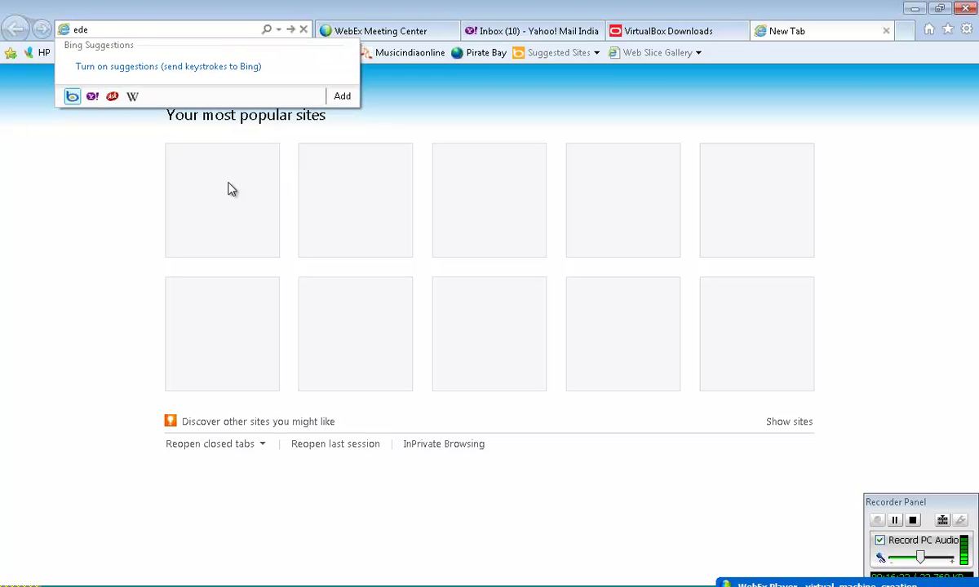
{"action": "type", "text": "livery.oracle.com/"}
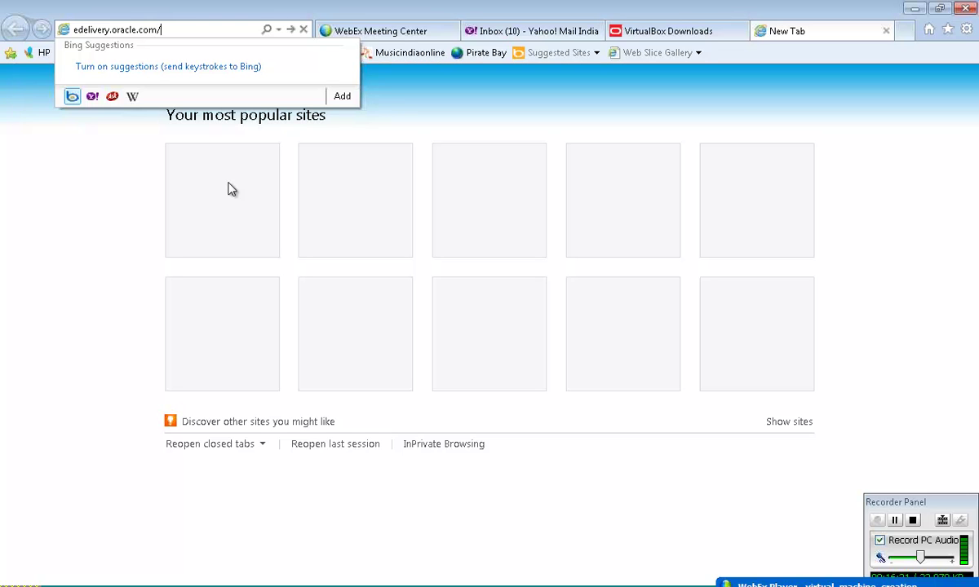
{"action": "type", "text": "linux"}
{"action": "key", "text": "Return"}
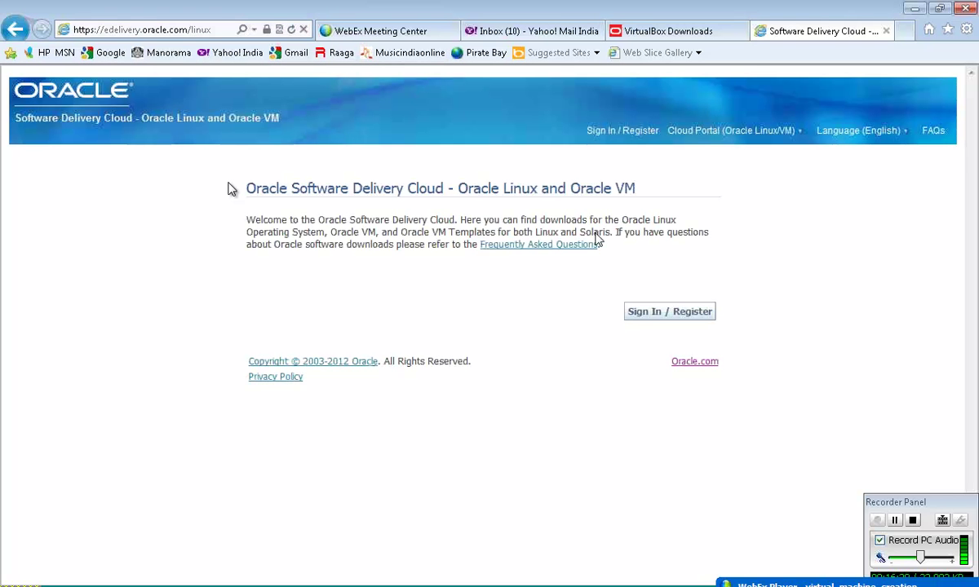
- Follow Sign In / Register to the Oracle login page, then minimize the browser
{"action": "left_click", "coordinate": [692, 322]}
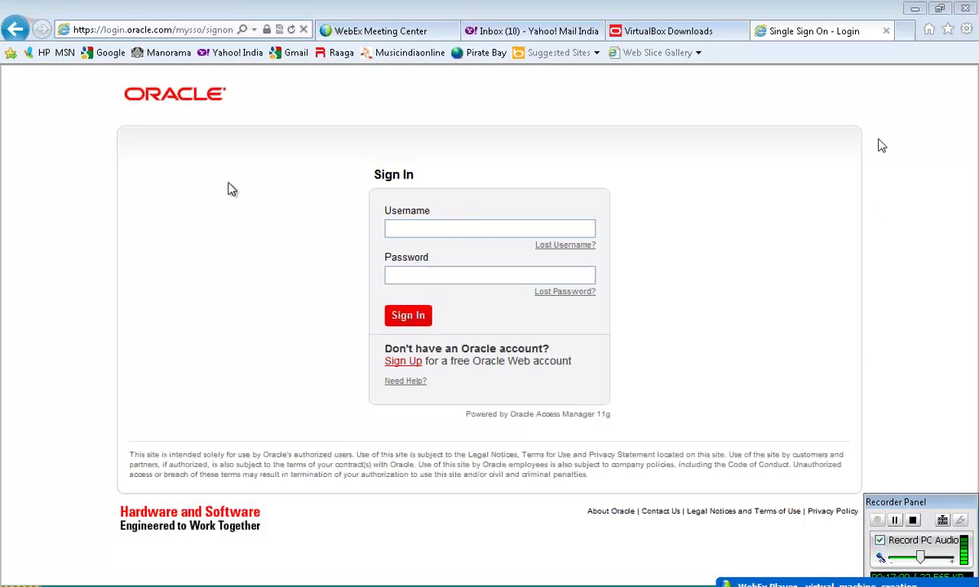
{"action": "left_click", "coordinate": [914, 8]}
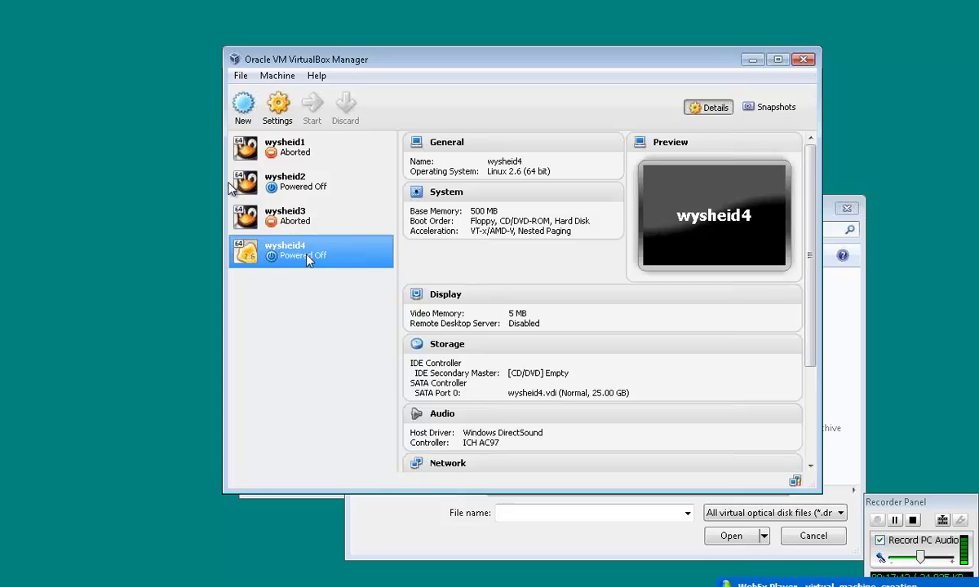
- Select wysheid4 in the machine list and bring up its right-click context menu
{"action": "left_click", "coordinate": [283, 79]}
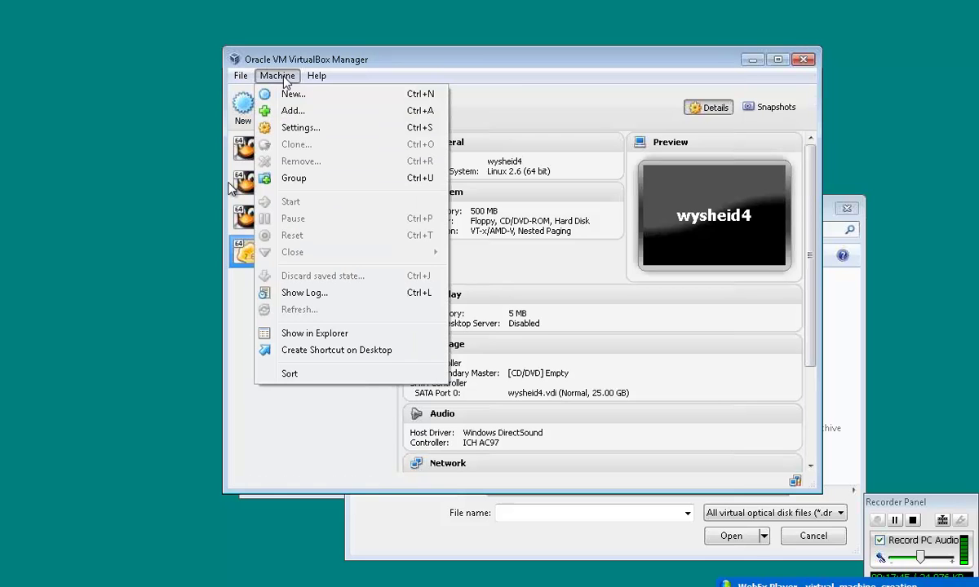
{"action": "left_click", "coordinate": [303, 407]}
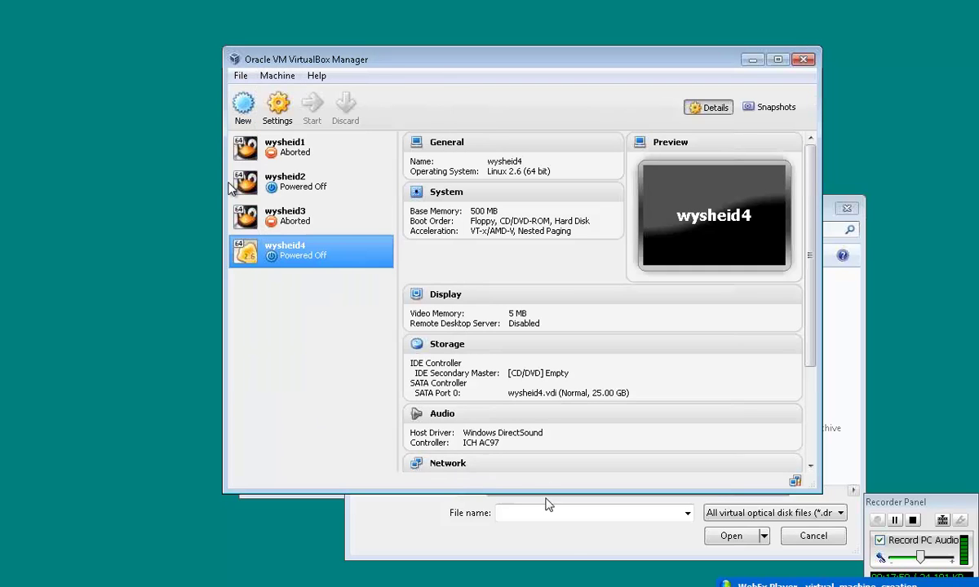
{"action": "left_click", "coordinate": [310, 190]}
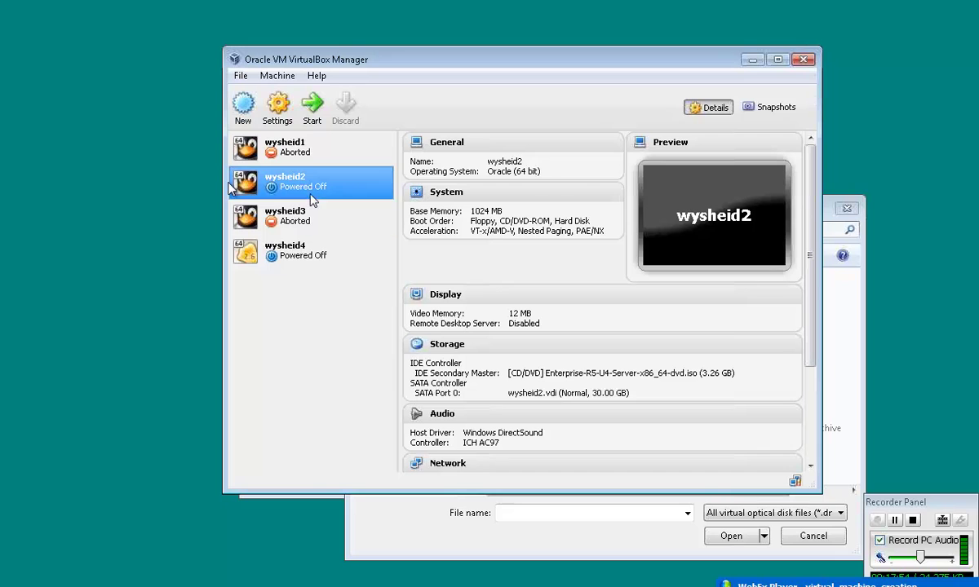
{"action": "left_click", "coordinate": [313, 262]}
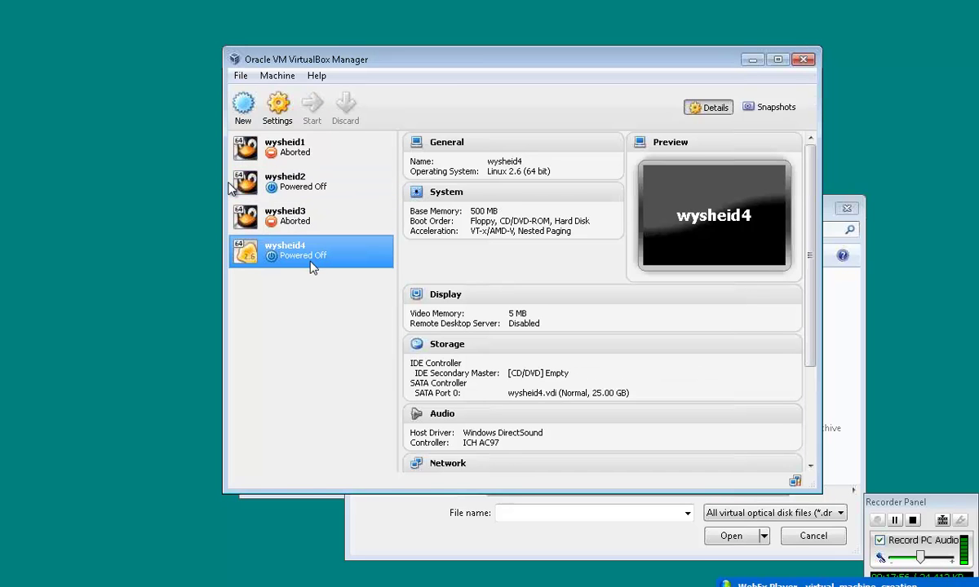
{"action": "right_click", "coordinate": [312, 264]}
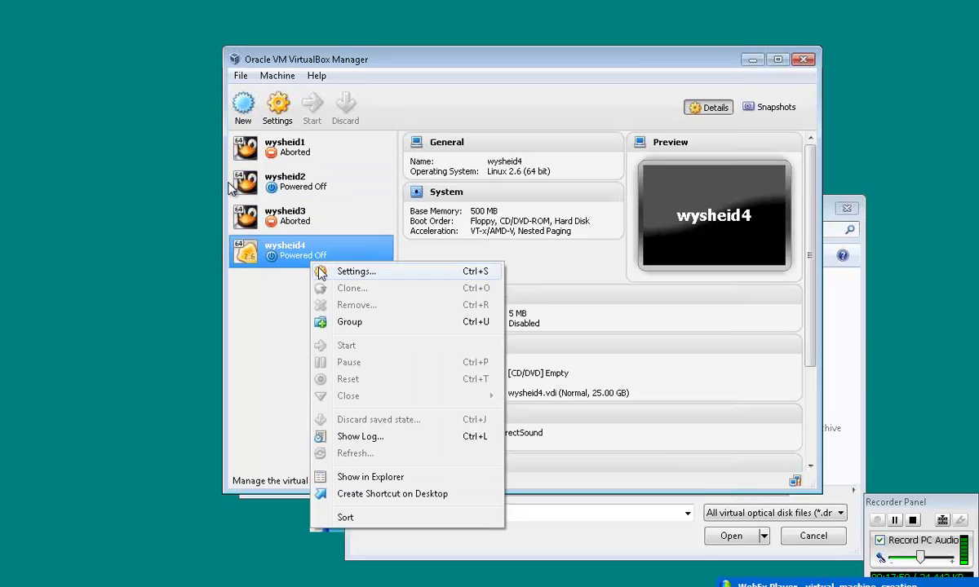
- Open wysheid4's Settings and step through System, Display, Storage, Audio, Network and Serial Ports
{"action": "left_click", "coordinate": [353, 272]}
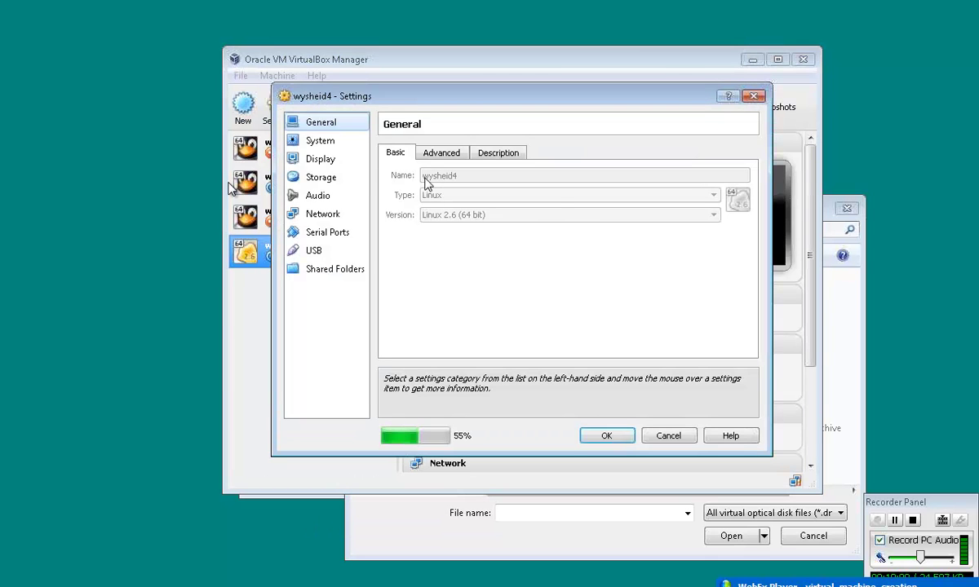
{"action": "left_click", "coordinate": [330, 145]}
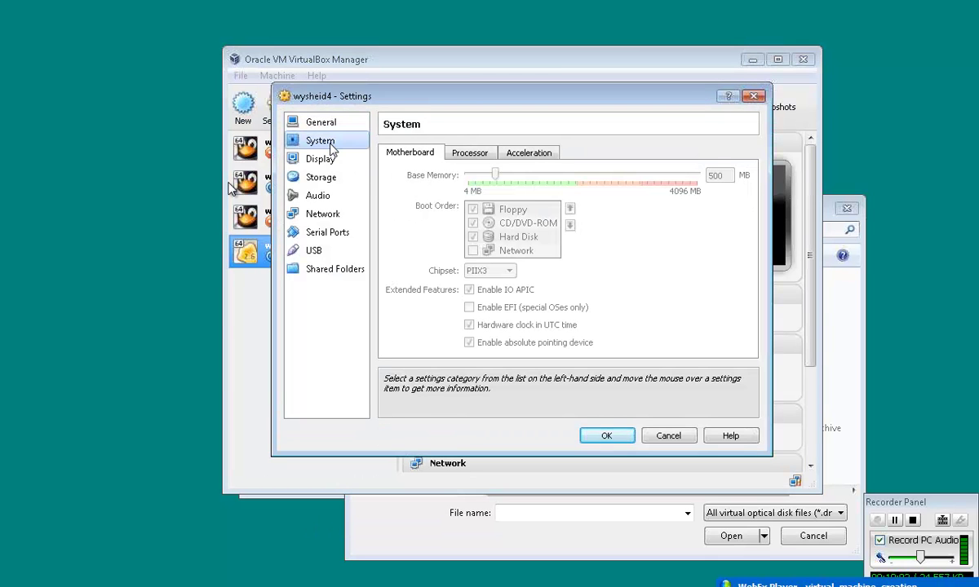
{"action": "left_click", "coordinate": [329, 160]}
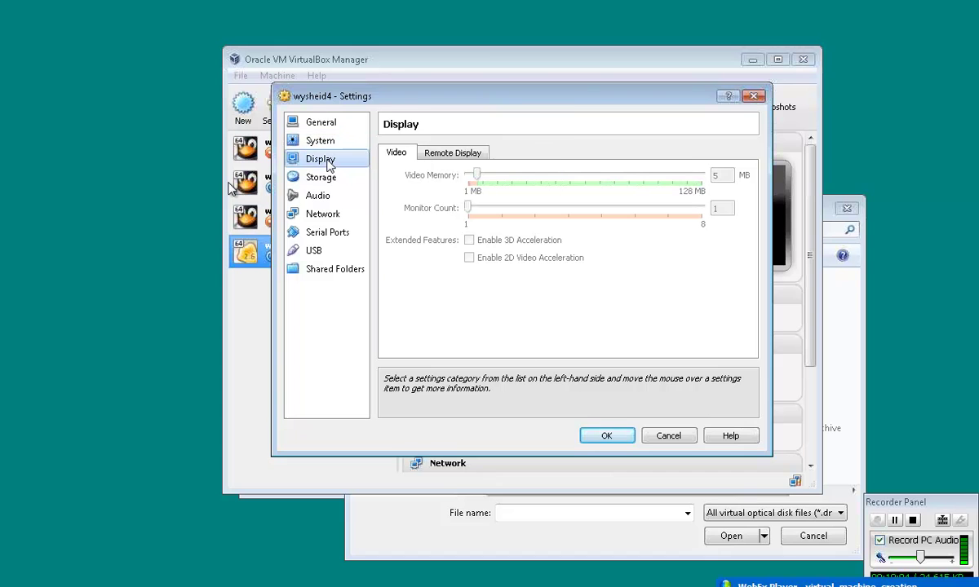
{"action": "left_click", "coordinate": [328, 179]}
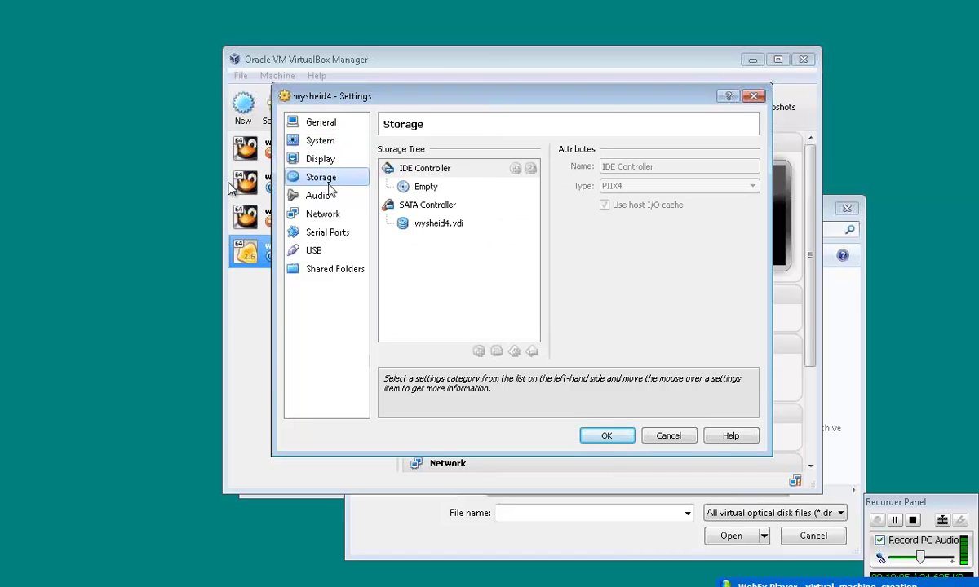
{"action": "left_click", "coordinate": [330, 198]}
{"action": "left_click", "coordinate": [329, 215]}
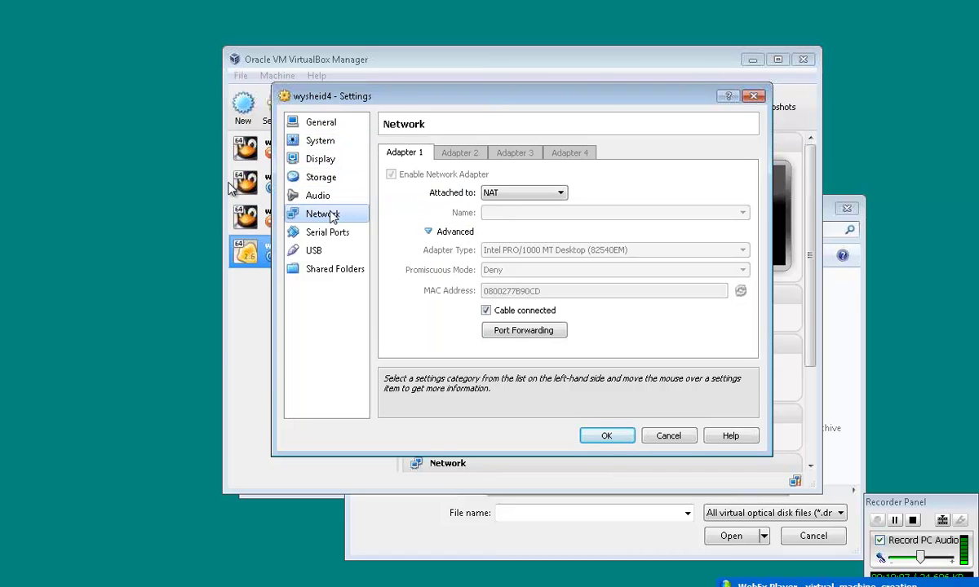
{"action": "left_click", "coordinate": [332, 234]}
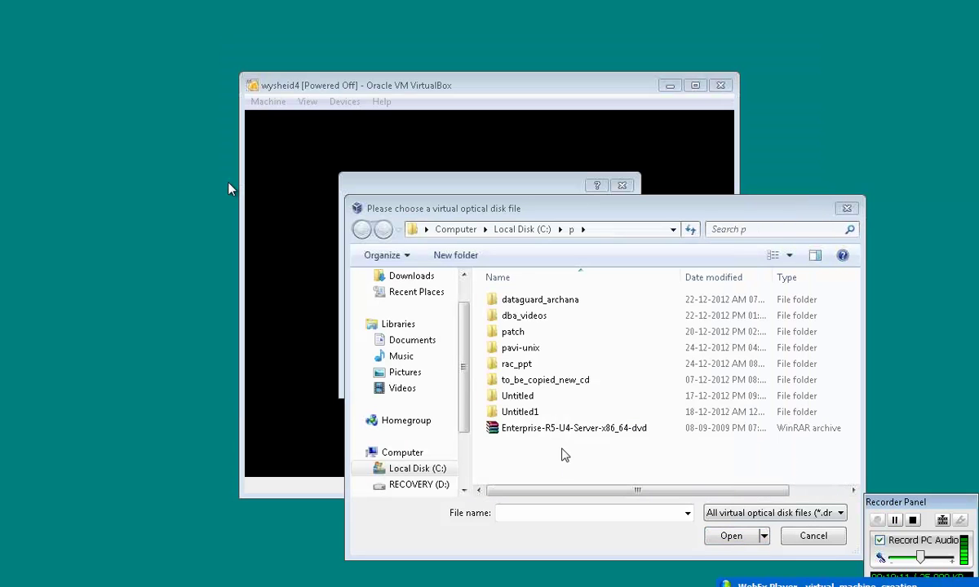
- Load Enterprise-R5-U4-Server-x86_64-dvd.iso as the start-up disk and start the VM
{"action": "left_click", "coordinate": [566, 435]}
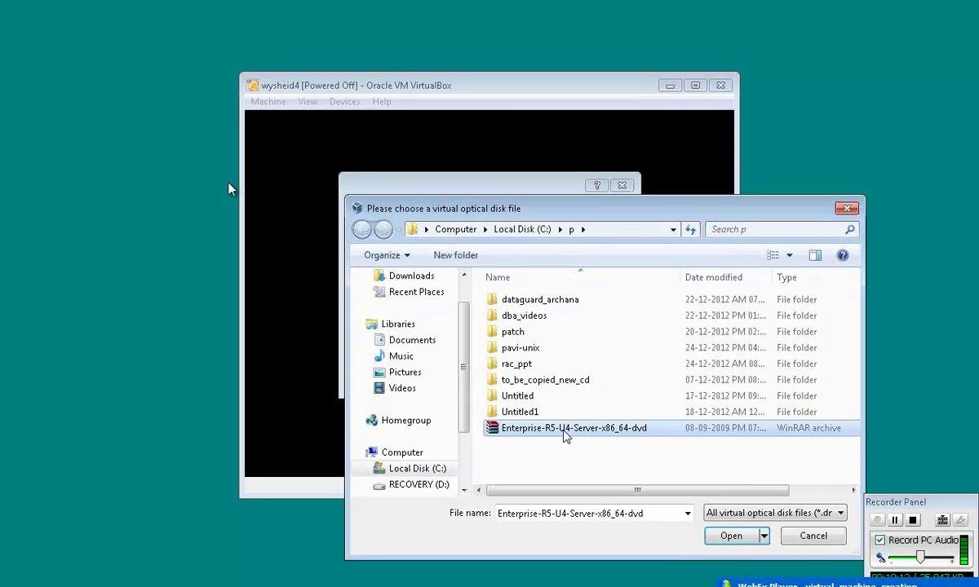
{"action": "left_click", "coordinate": [726, 539]}
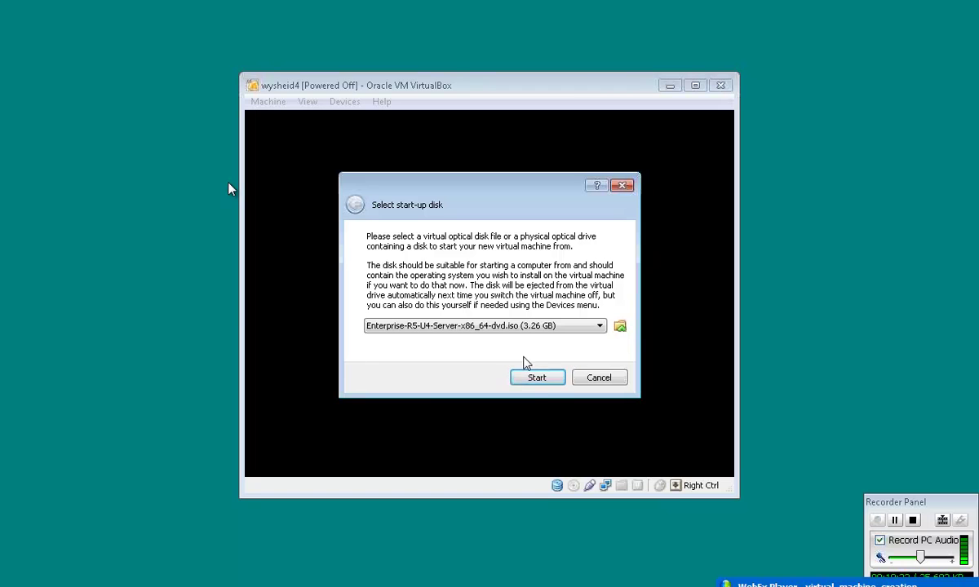
{"action": "left_click", "coordinate": [545, 380]}
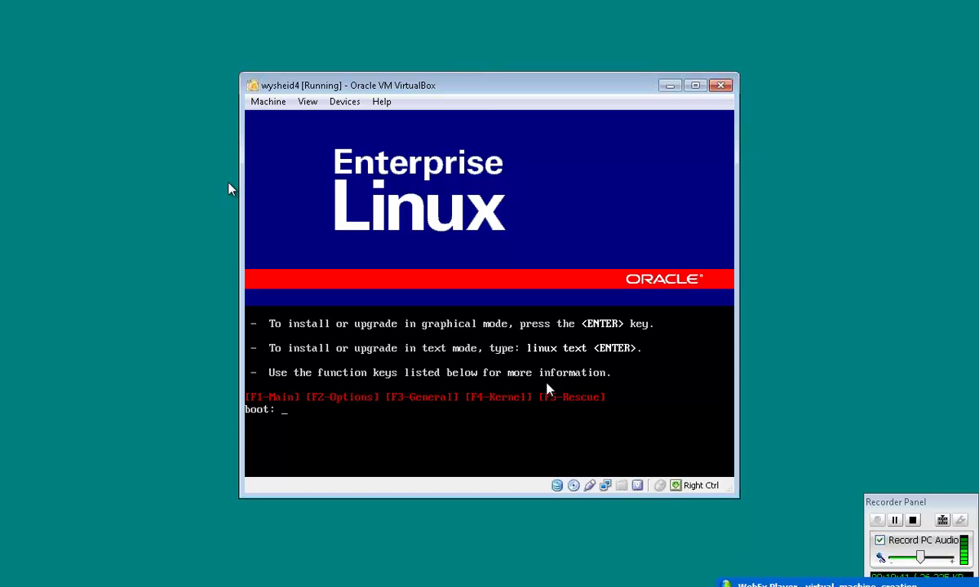
- Begin the Enterprise Linux graphical-mode installation from the boot prompt
{"action": "key", "text": "Return"}
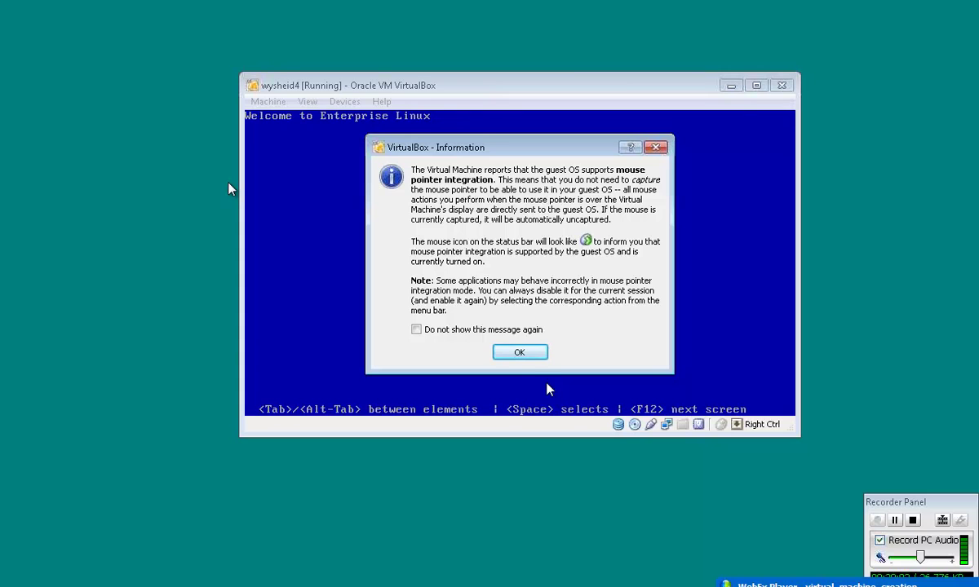
- Close the mouse pointer integration notice and maximize the wysheid4 VM window
{"action": "left_click", "coordinate": [520, 351]}
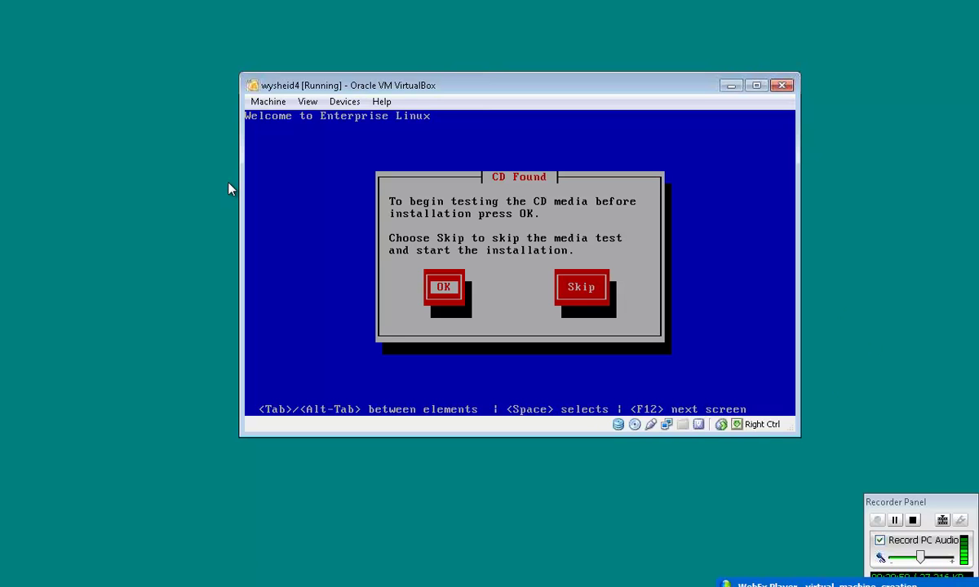
{"action": "left_click", "coordinate": [762, 89]}
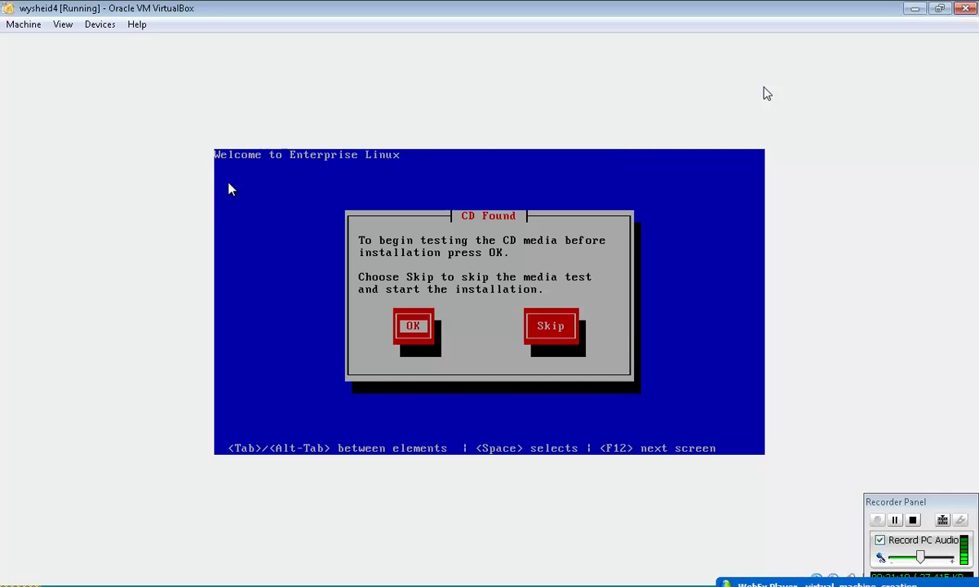
- Choose Skip on the CD Found dialog to bypass the installation media test
{"action": "key", "text": "Tab"}
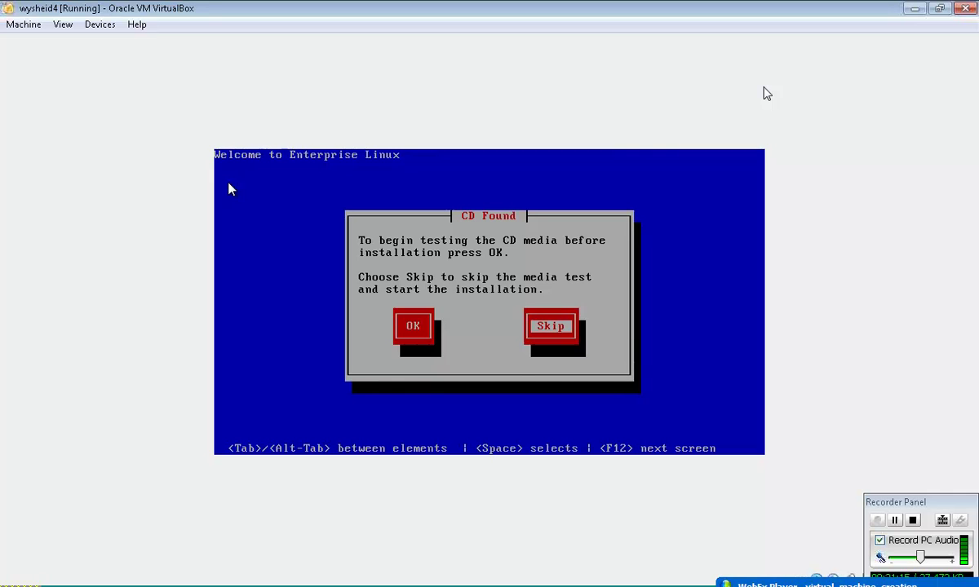
{"action": "key", "text": "Return"}
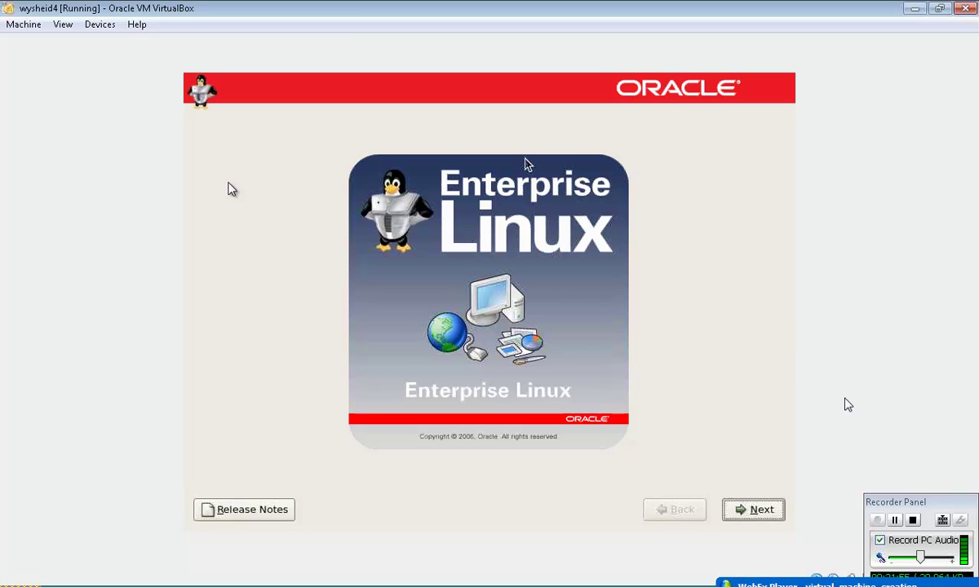
- Advance past the welcome page, keeping English language and the U.S. English keyboard
{"action": "key", "text": "Return"}
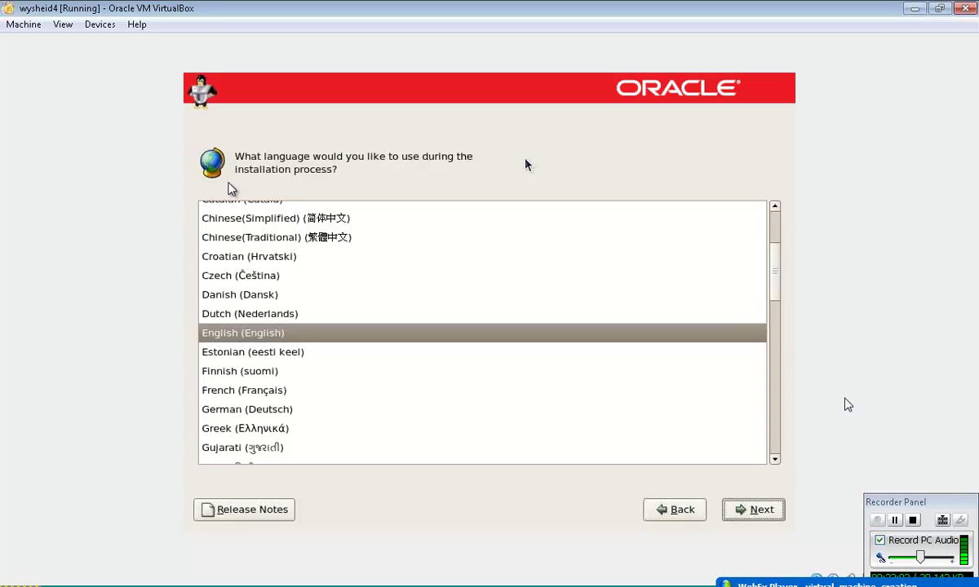
{"action": "key", "text": "Return"}
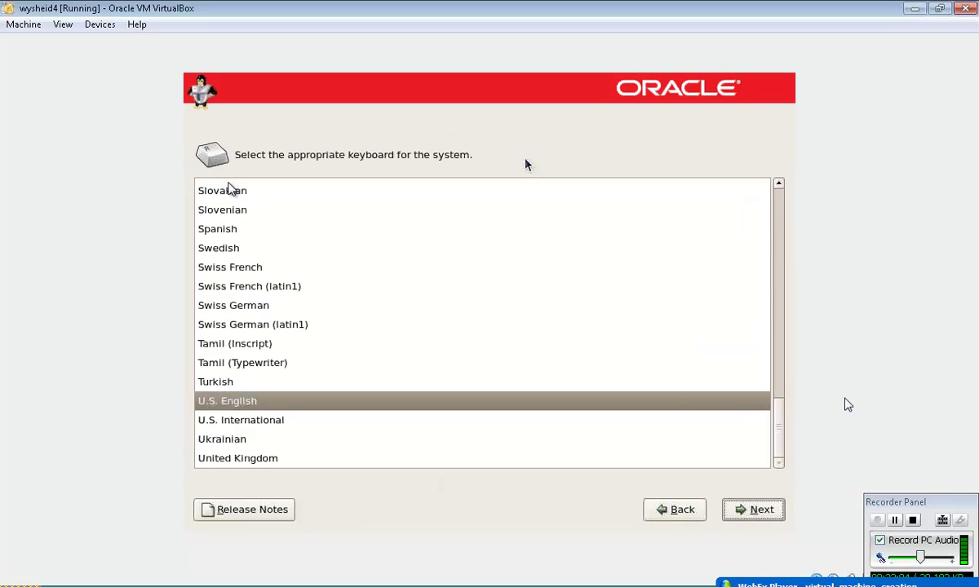
{"action": "key", "text": "Return"}
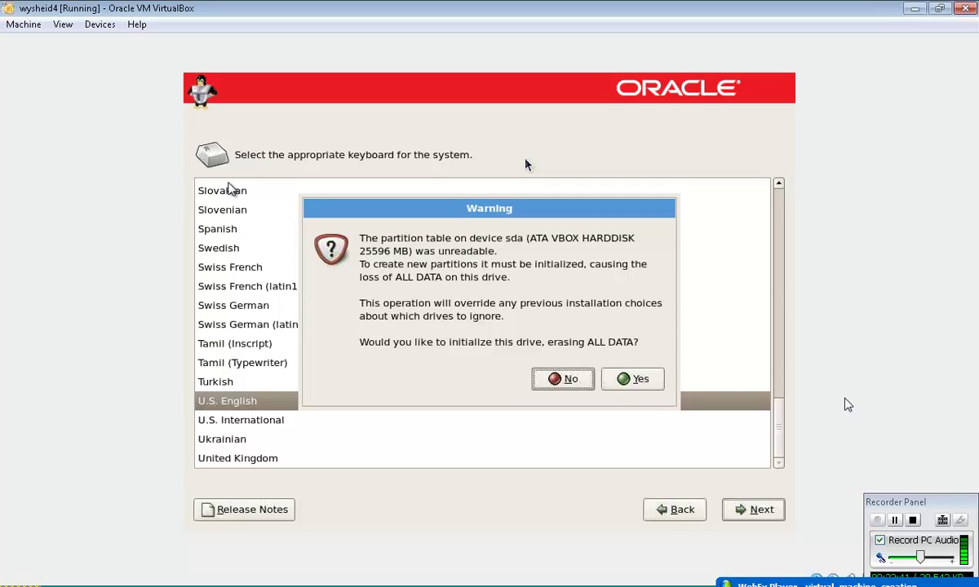
- Answer Yes to initialize the unreadable 25596 MB sda drive, erasing its data
{"action": "key", "text": "Tab"}
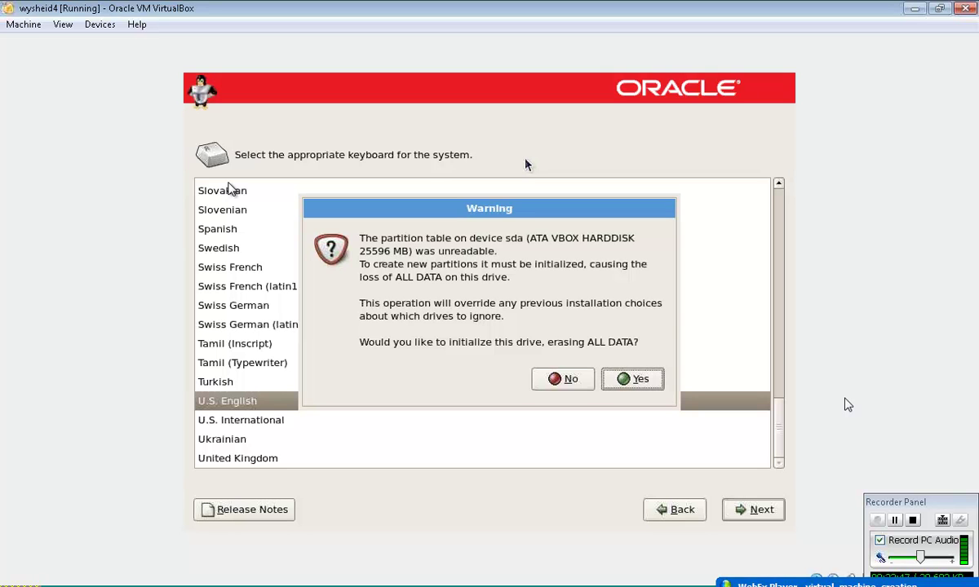
{"action": "key", "text": "Return"}
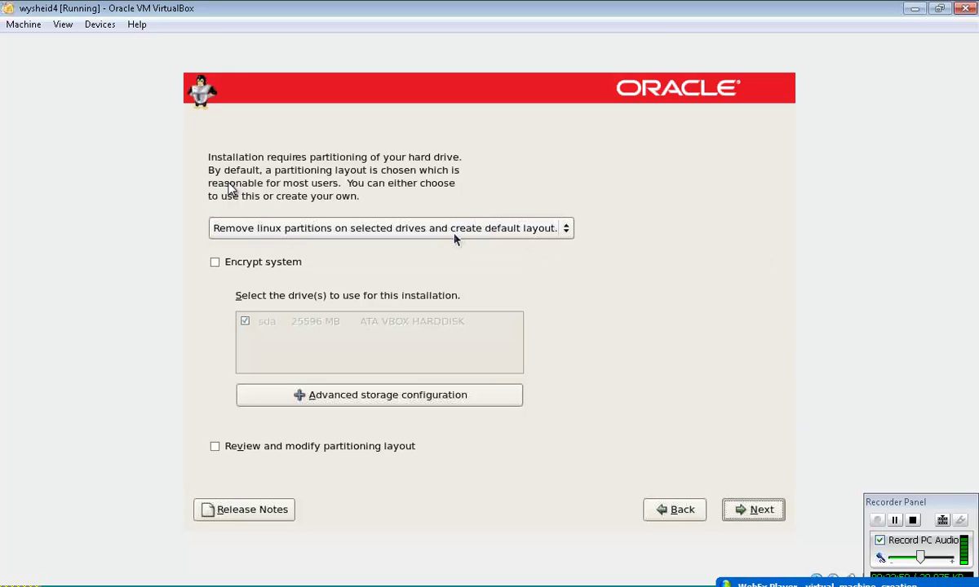
- Go Back from the partitioning screen to the U.S. English keyboard selection page
{"action": "key", "text": "shift+Tab"}
{"action": "key", "text": "Return"}
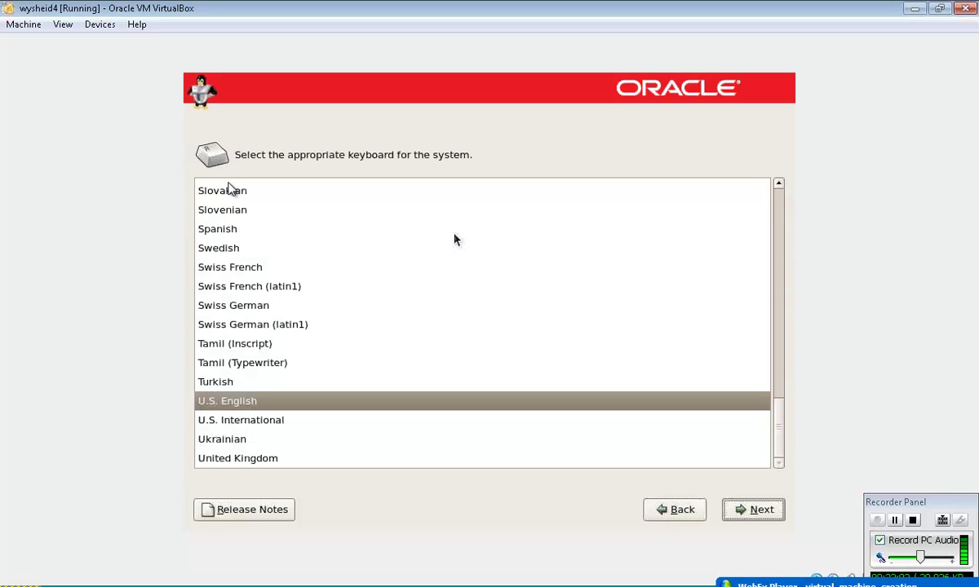
{"action": "key", "text": "Return"}
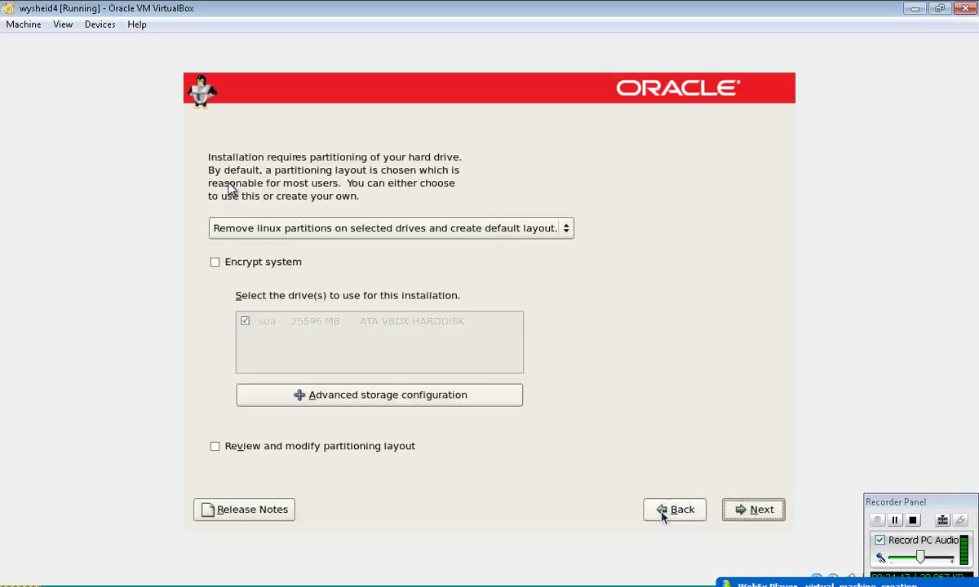
{"action": "left_click", "coordinate": [662, 516]}
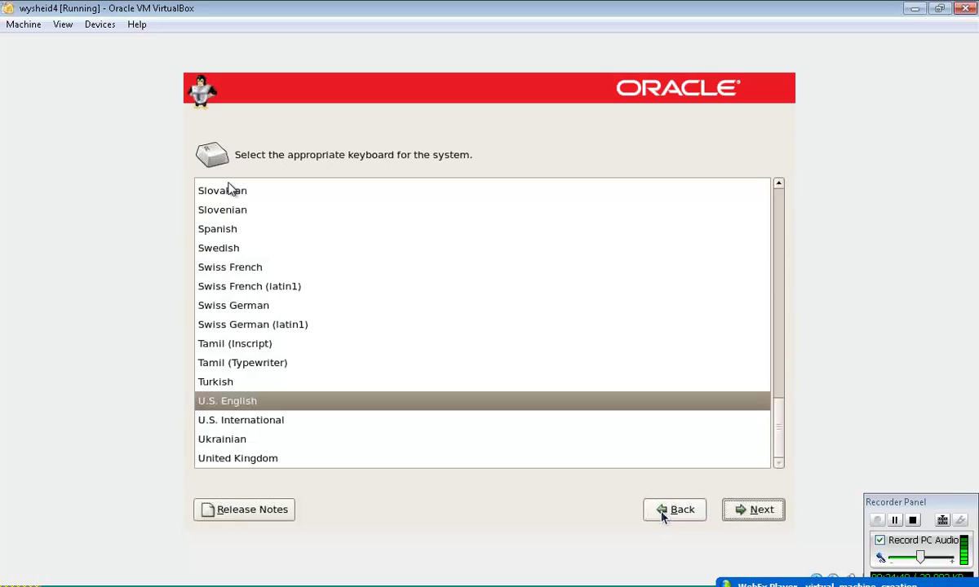
- Move Next to partitioning and expand the partition layout dropdown for the 25596 MB sda
{"action": "left_click", "coordinate": [759, 516]}
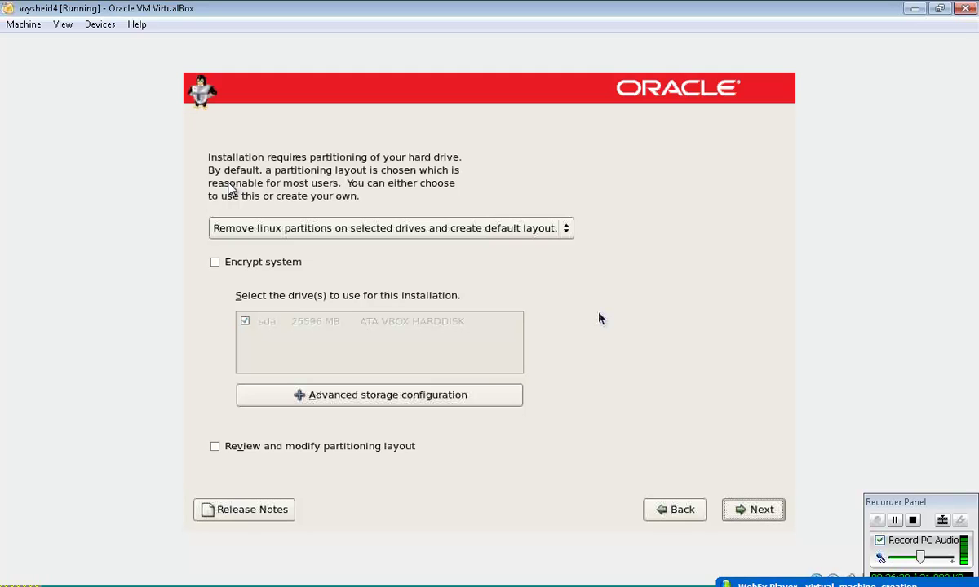
{"action": "left_click", "coordinate": [565, 236]}
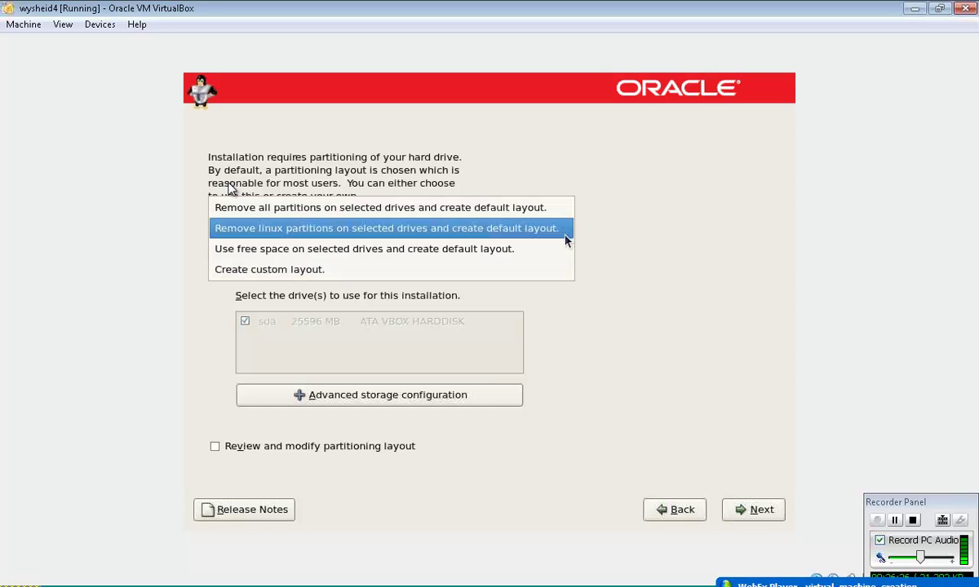
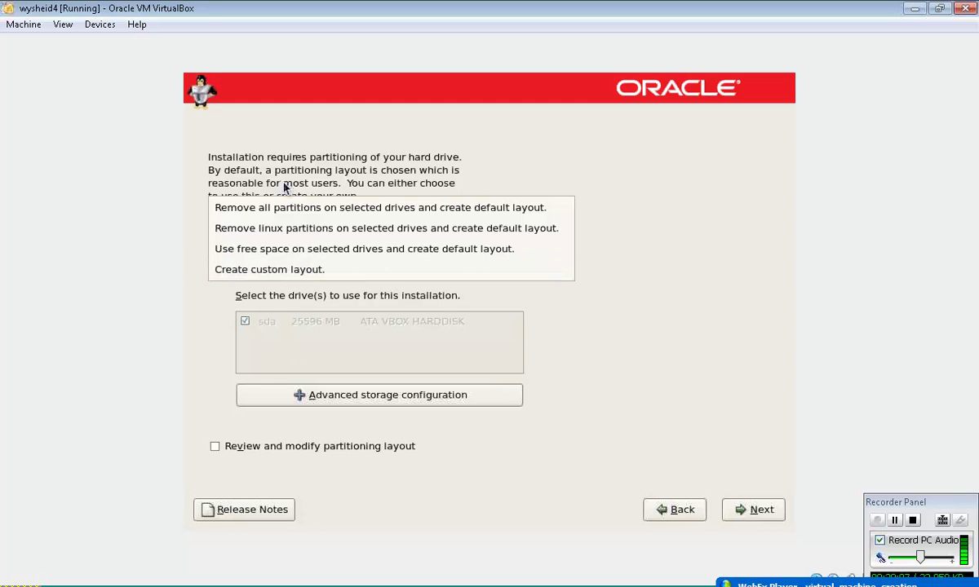
- Choose 'Create custom layout' and continue to the partition editor showing 25600 MB free on /dev/sda
{"action": "left_click", "coordinate": [280, 270]}
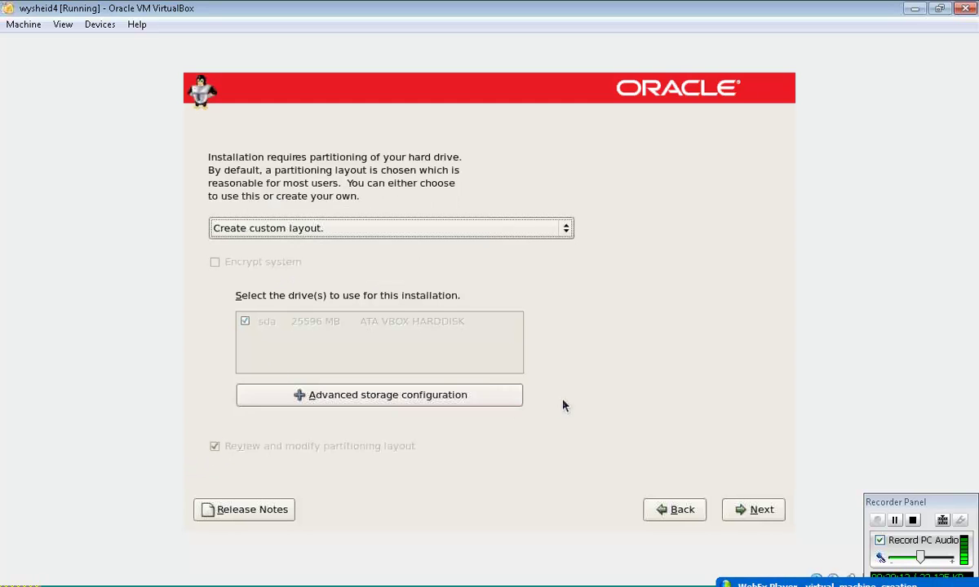
{"action": "left_click", "coordinate": [747, 510]}
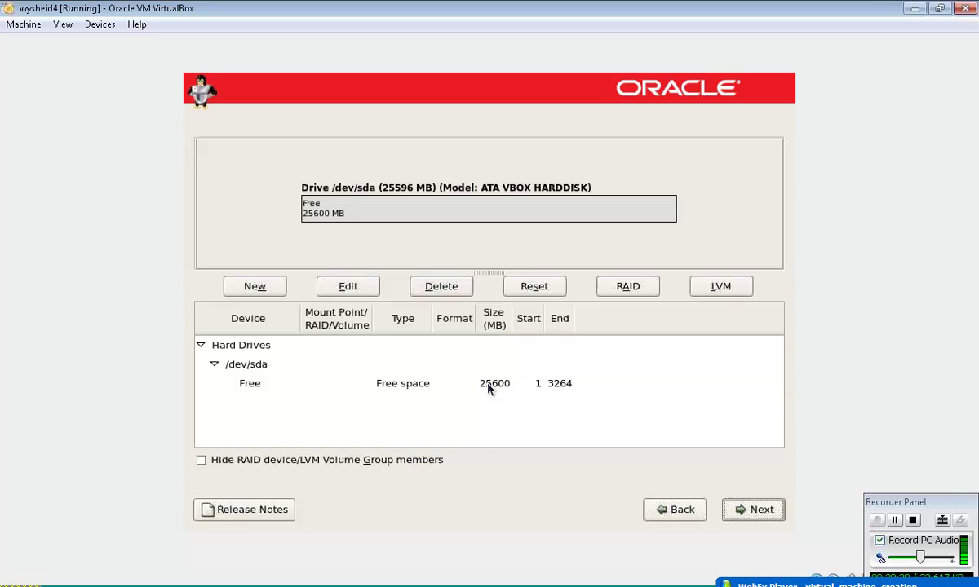
- Open the Add Partition dialog for the empty /dev/sda drive
{"action": "left_click", "coordinate": [255, 286]}
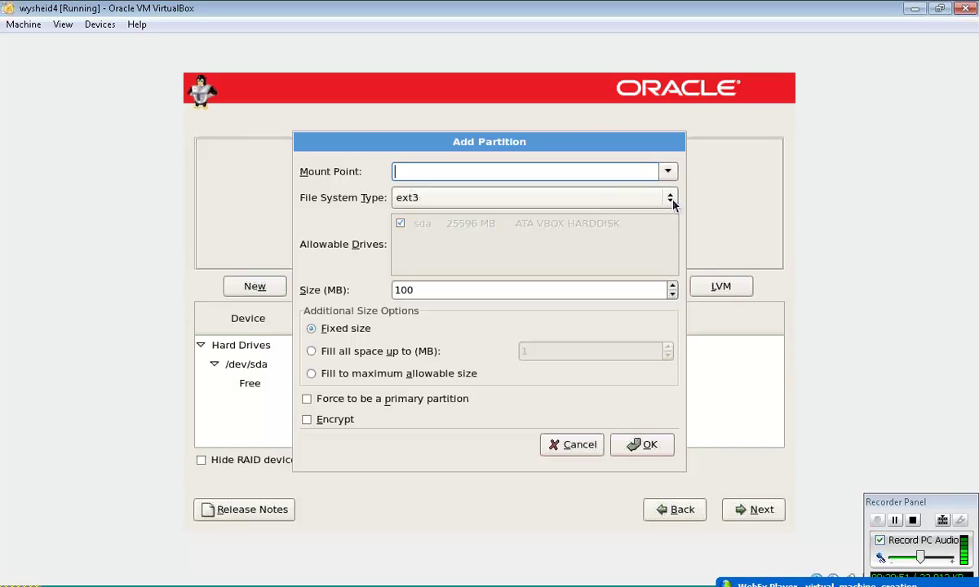
- Create a 1024 MB swap partition, listed as /dev/sda1 at 1027 MB
{"action": "left_click", "coordinate": [672, 201]}
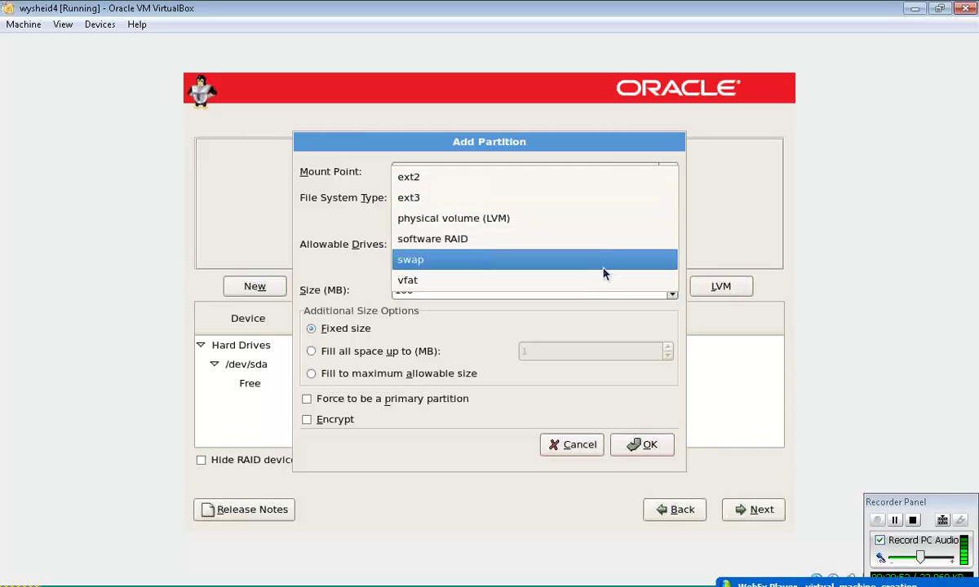
{"action": "left_click", "coordinate": [604, 266]}
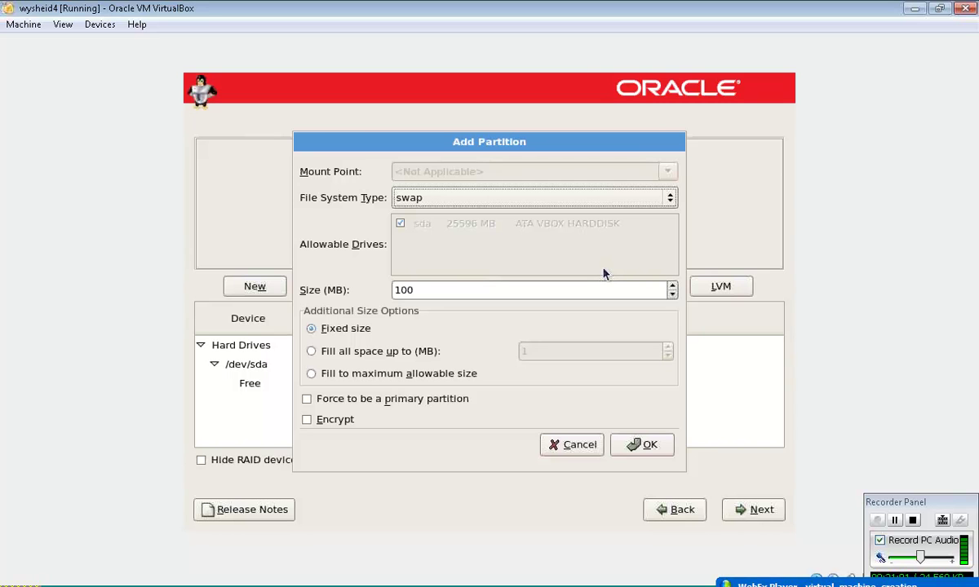
{"action": "left_click", "coordinate": [437, 290]}
{"action": "key", "text": "BackSpace"}
{"action": "key", "text": "BackSpace"}
{"action": "key", "text": "BackSpace"}
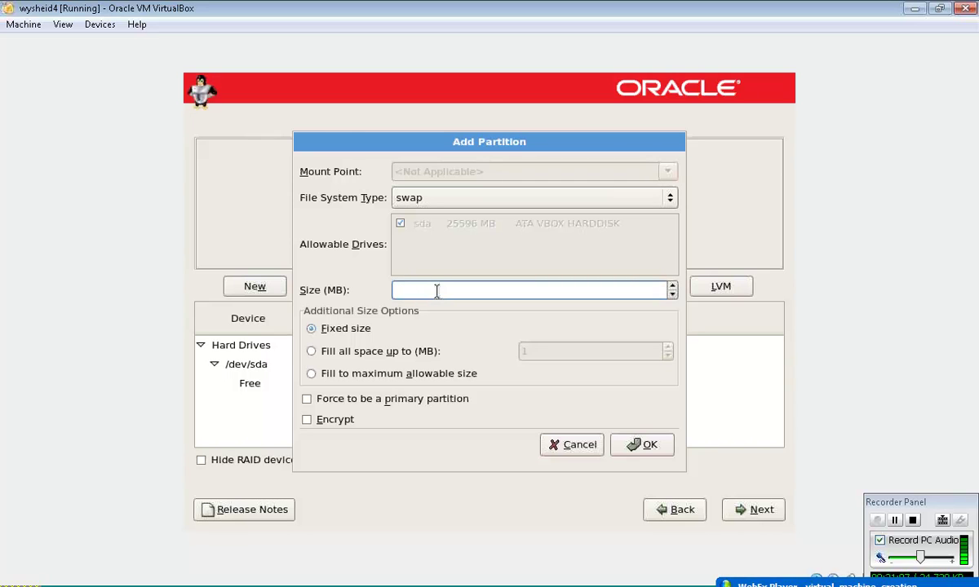
{"action": "type", "text": "1024"}
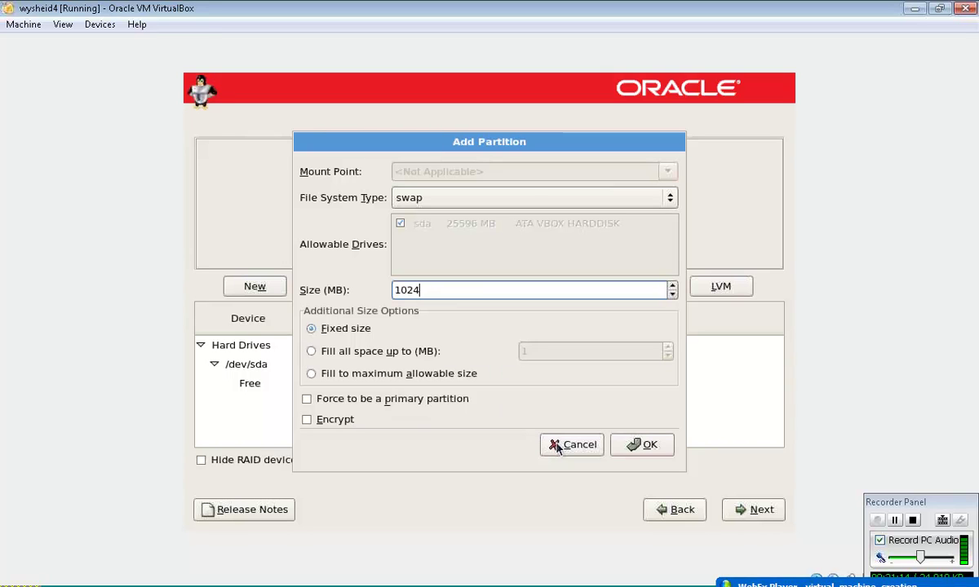
{"action": "left_click", "coordinate": [636, 446]}
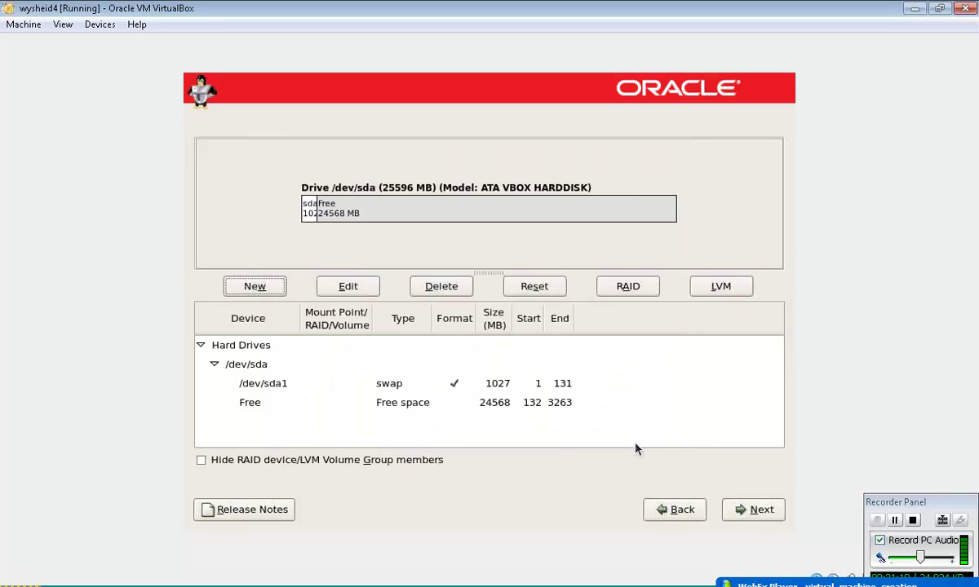
- Add a 10000 MB ext3 partition mounted at /
{"action": "left_click", "coordinate": [277, 289]}
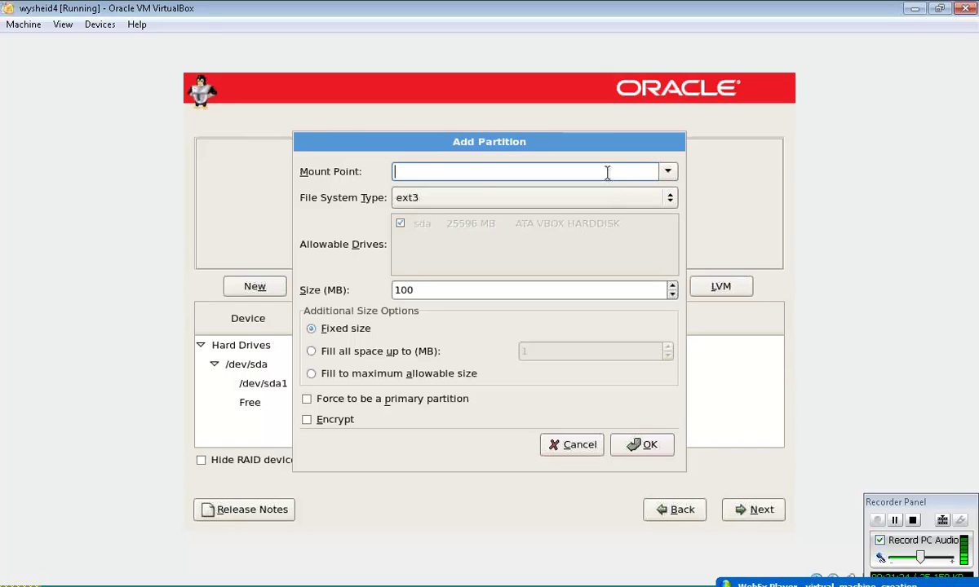
{"action": "type", "text": "/"}
{"action": "left_click", "coordinate": [447, 290]}
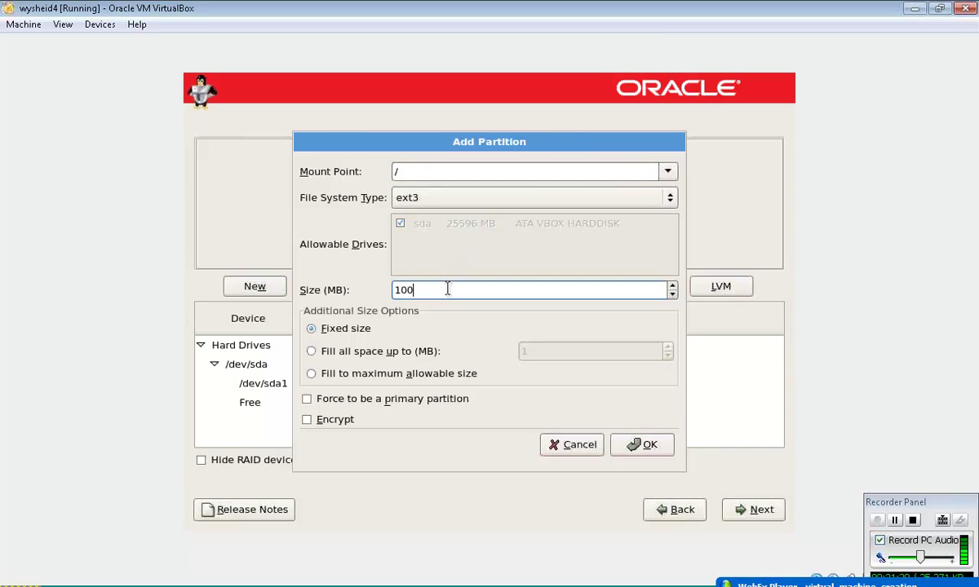
{"action": "key", "text": "BackSpace"}
{"action": "key", "text": "BackSpace"}
{"action": "key", "text": "BackSpace"}
{"action": "type", "text": "10000"}
{"action": "left_click", "coordinate": [662, 453]}
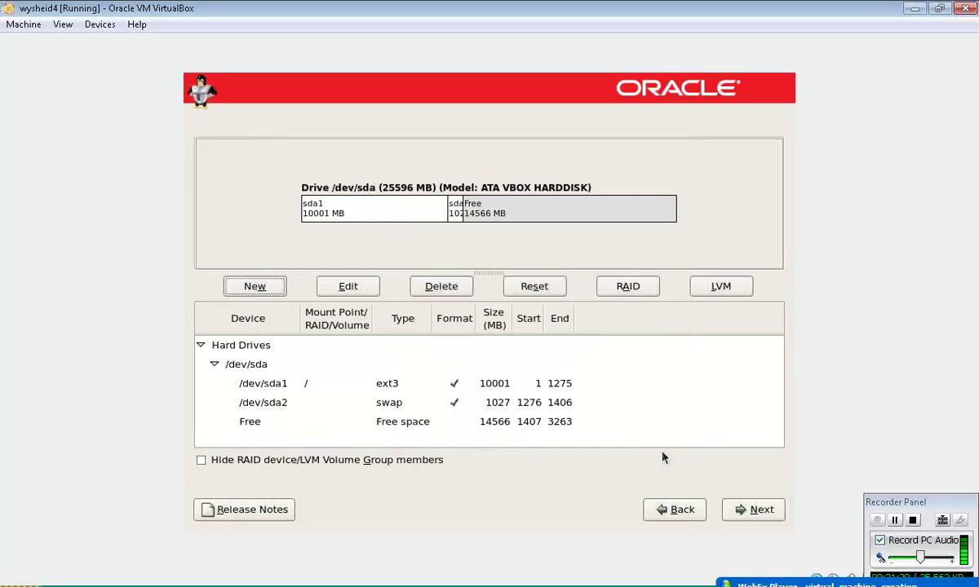
- Use the remaining free space for a 14500 MB ext3 partition mounted at /data
{"action": "left_click", "coordinate": [241, 424]}
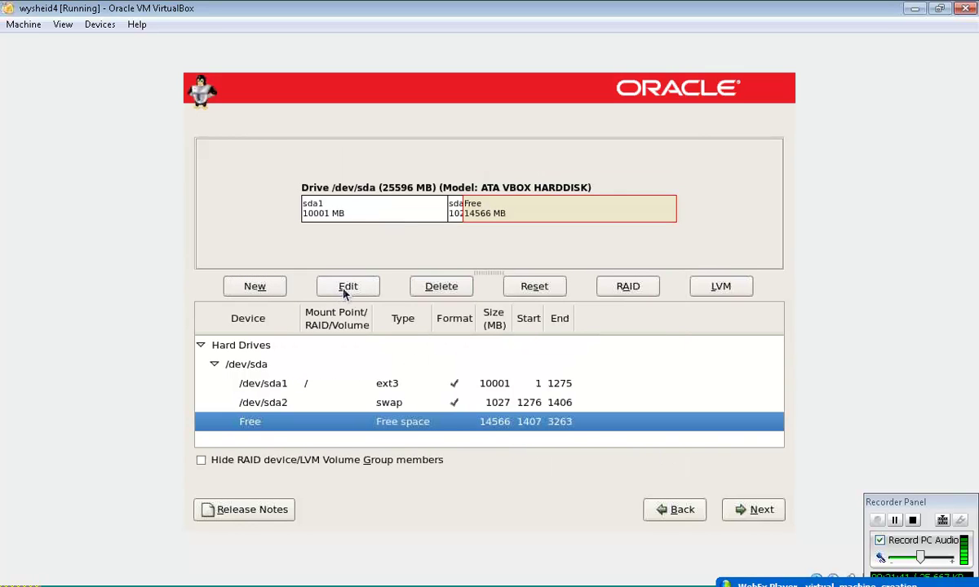
{"action": "left_click", "coordinate": [255, 288]}
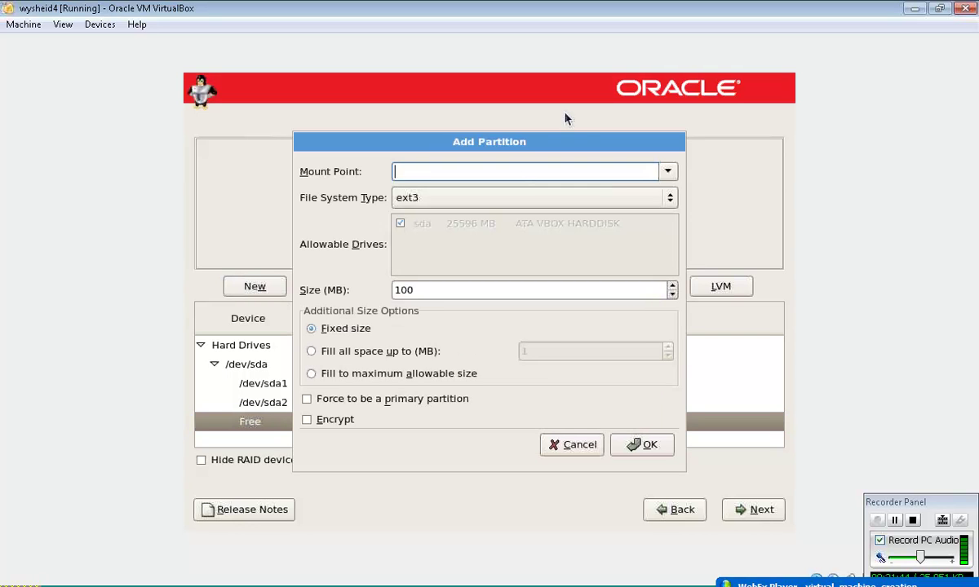
{"action": "type", "text": "/data"}
{"action": "left_click_drag", "start_coordinate": [500, 148], "coordinate": [346, 92]}
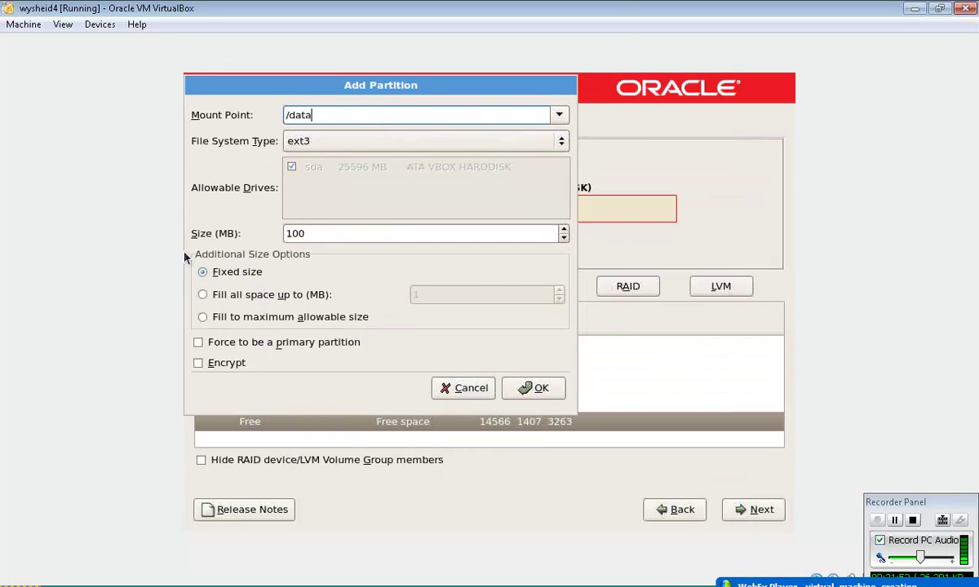
{"action": "left_click", "coordinate": [336, 236]}
{"action": "key", "text": "BackSpace"}
{"action": "key", "text": "BackSpace"}
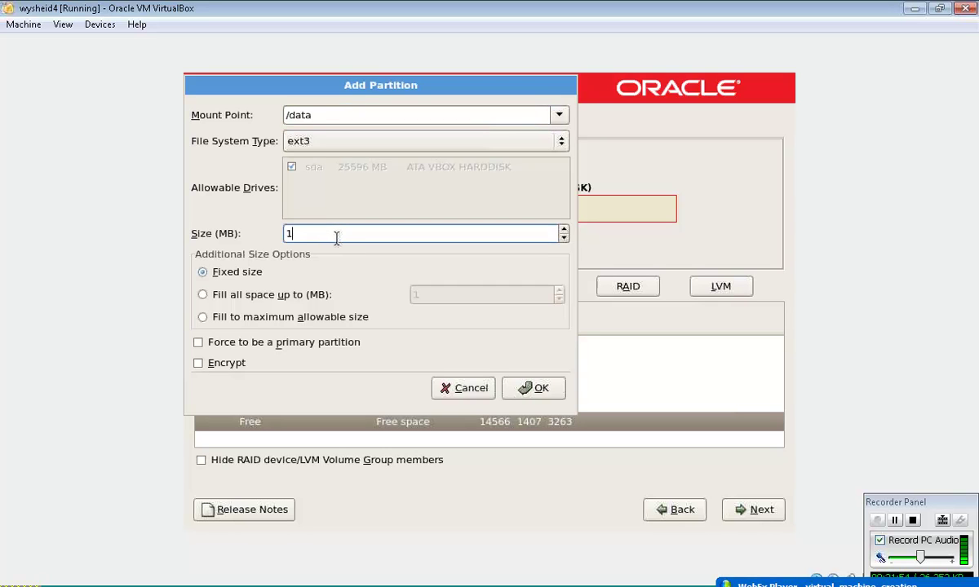
{"action": "type", "text": "1455"}
{"action": "key", "text": "BackSpace"}
{"action": "key", "text": "BackSpace"}
{"action": "key", "text": "BackSpace"}
{"action": "key", "text": "BackSpace"}
{"action": "type", "text": "45500"}
{"action": "key", "text": "Left"}
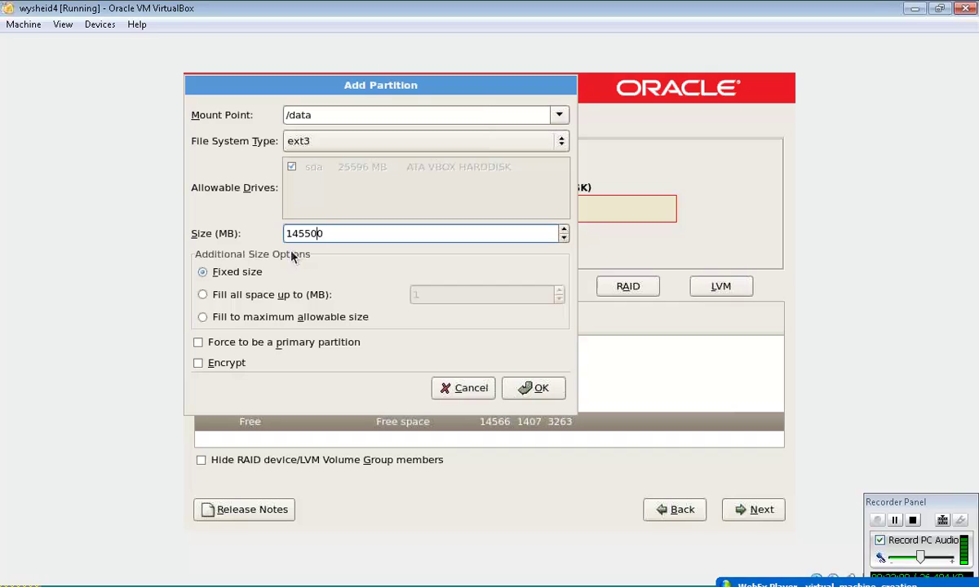
{"action": "key", "text": "Left"}
{"action": "key", "text": "BackSpace"}
{"action": "left_click", "coordinate": [523, 391]}
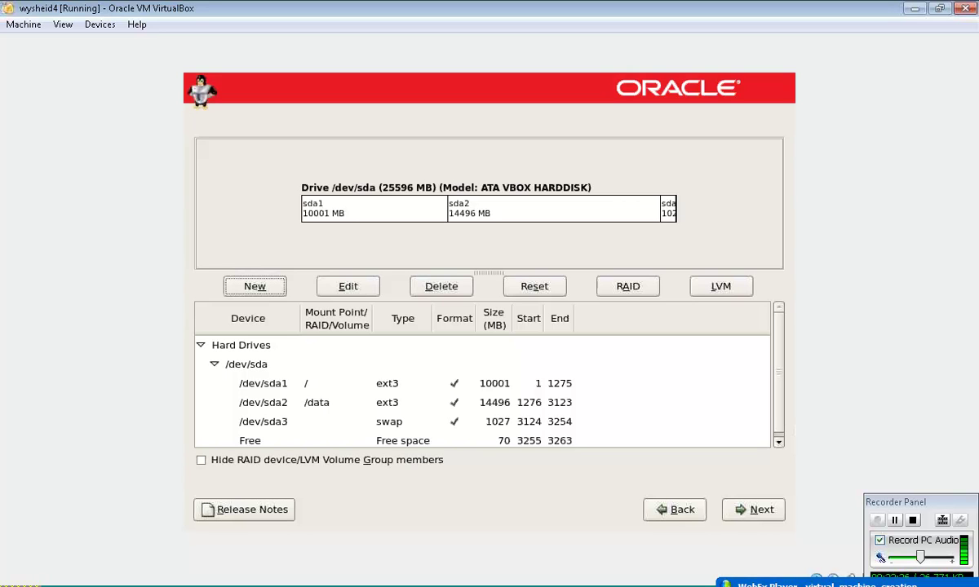
- Accept the partition layout and move on to the GRUB boot loader page
{"action": "left_click", "coordinate": [739, 515]}
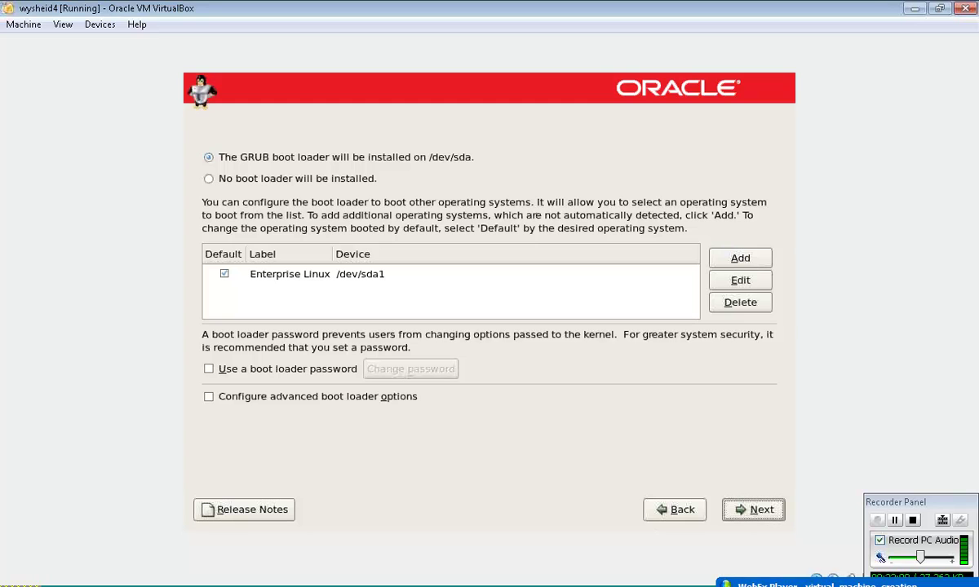
- Accept the GRUB boot loader defaults and manually set the hostname to wysheiu
{"action": "left_click", "coordinate": [741, 512]}
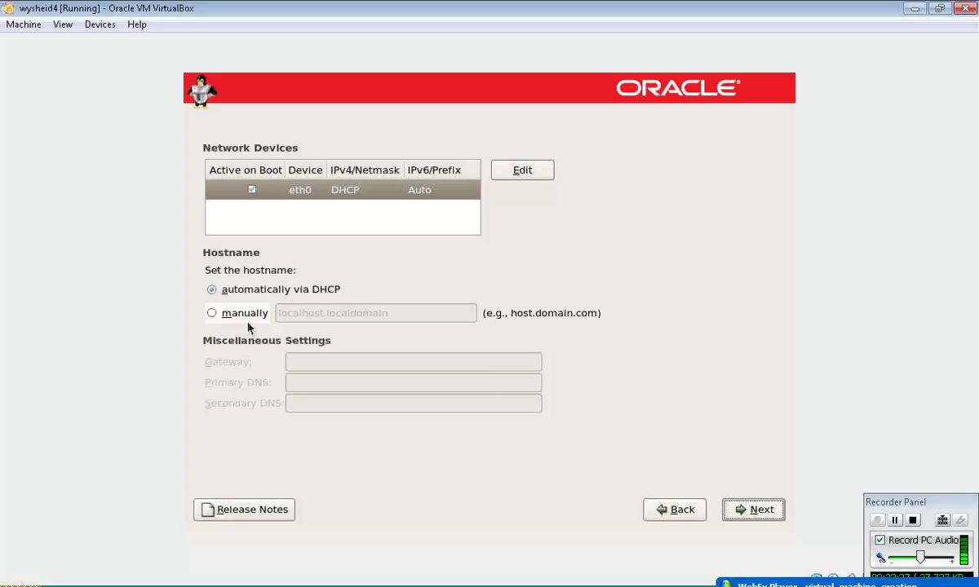
{"action": "left_click", "coordinate": [254, 315]}
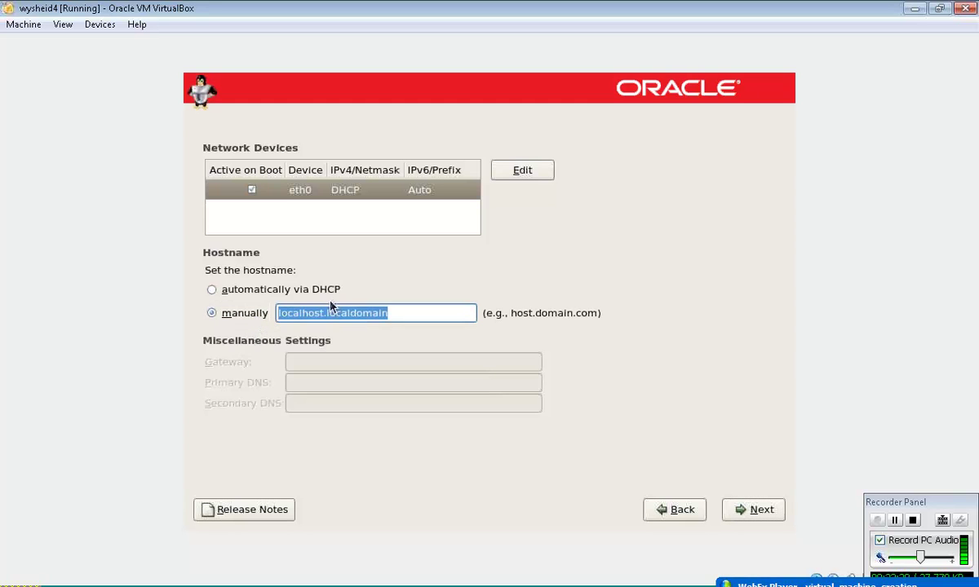
{"action": "key", "text": "BackSpace"}
{"action": "type", "text": "wys"}
{"action": "type", "text": "heiu"}
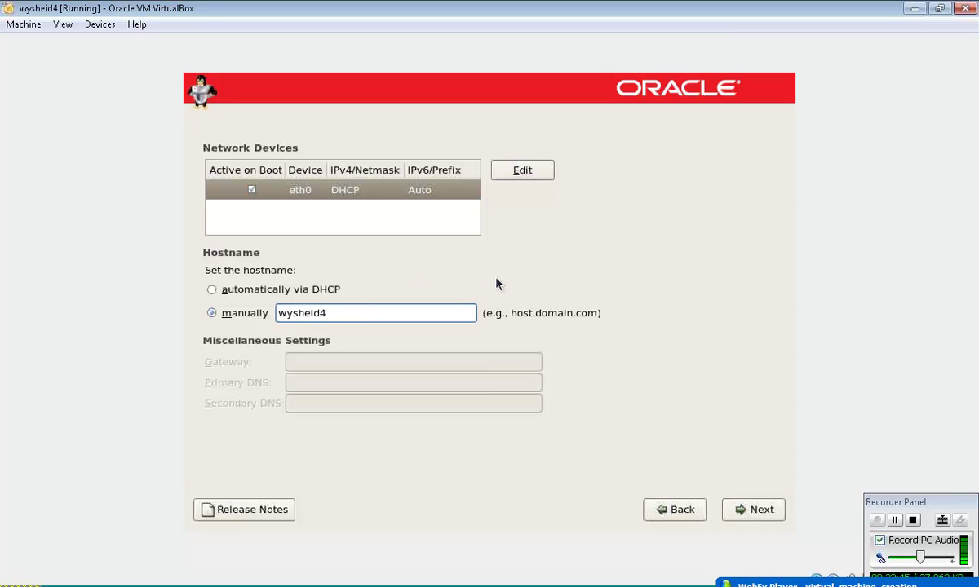
{"action": "left_click", "coordinate": [538, 174]}
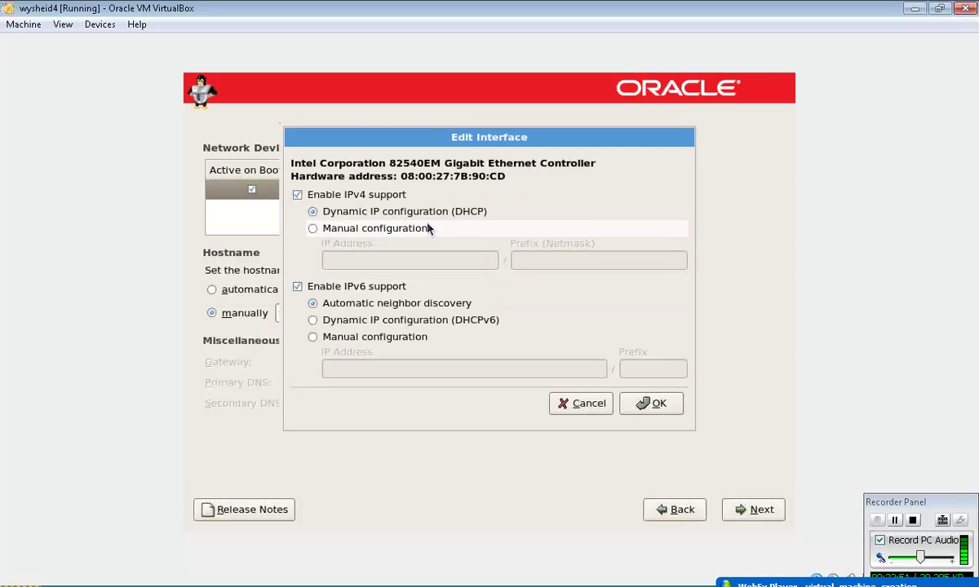
- Give eth0 manual IPv4 address 10.17.57.10 with netmask 255.255.255.0
{"action": "left_click", "coordinate": [387, 231]}
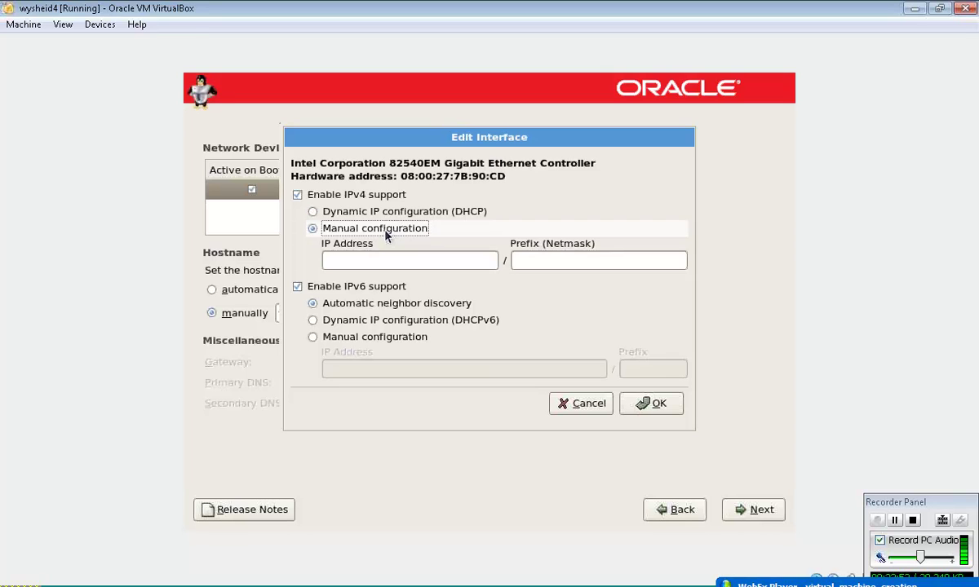
{"action": "left_click", "coordinate": [376, 258]}
{"action": "type", "text": "1"}
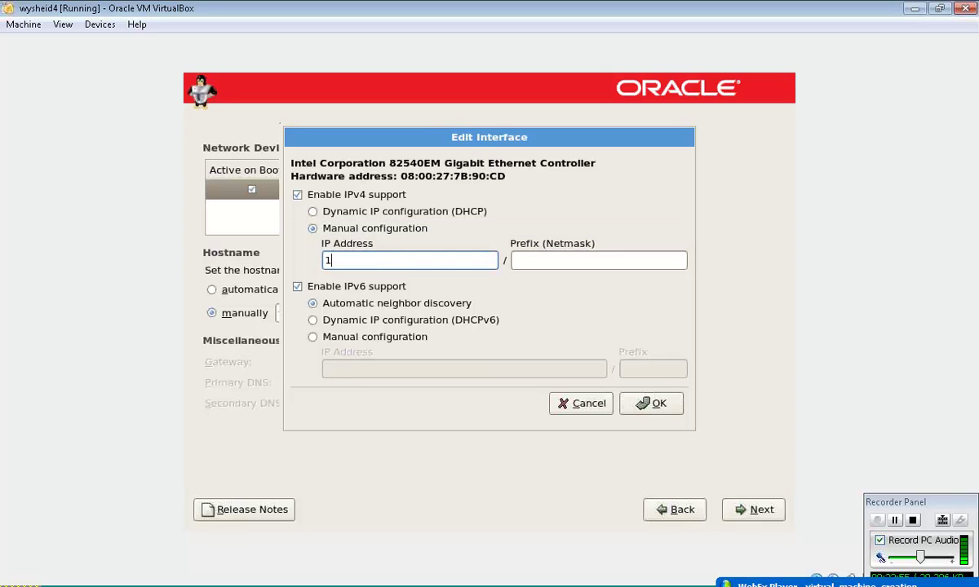
{"action": "type", "text": "0.17.57.10"}
{"action": "left_click", "coordinate": [531, 260]}
{"action": "type", "text": "255.2"}
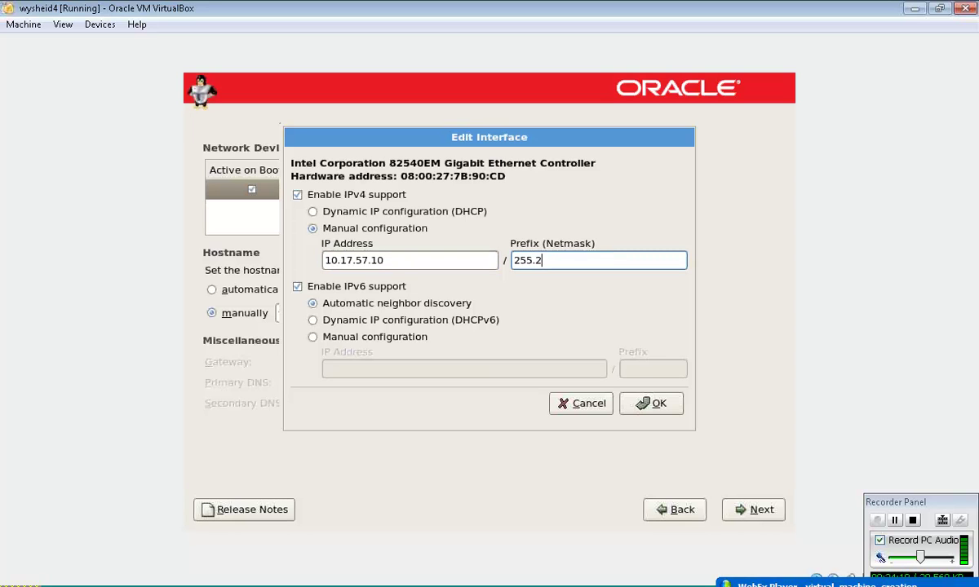
{"action": "type", "text": "55.255.0"}
- Disable IPv6 on eth0, save the interface, and continue past the network page
{"action": "left_click", "coordinate": [352, 287]}
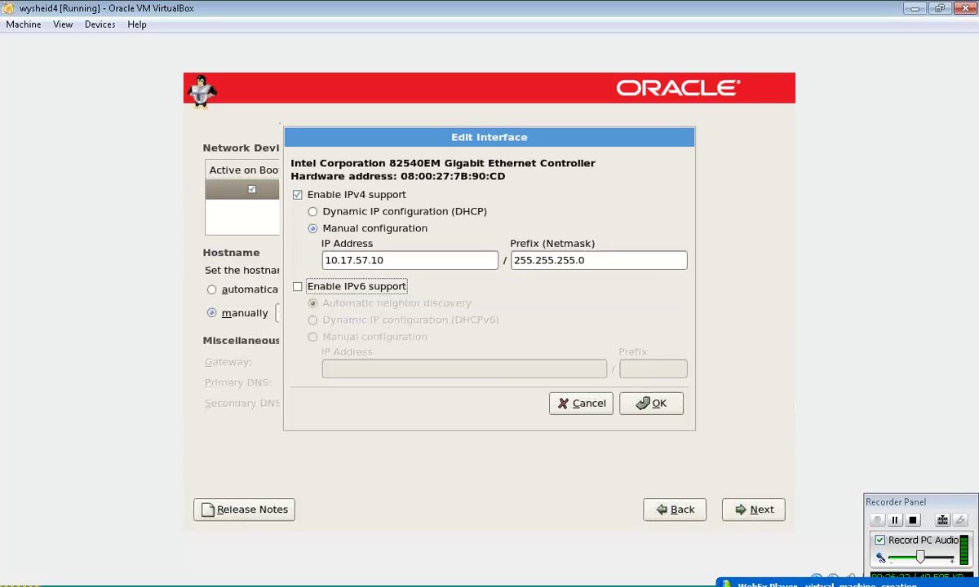
{"action": "left_click", "coordinate": [648, 403]}
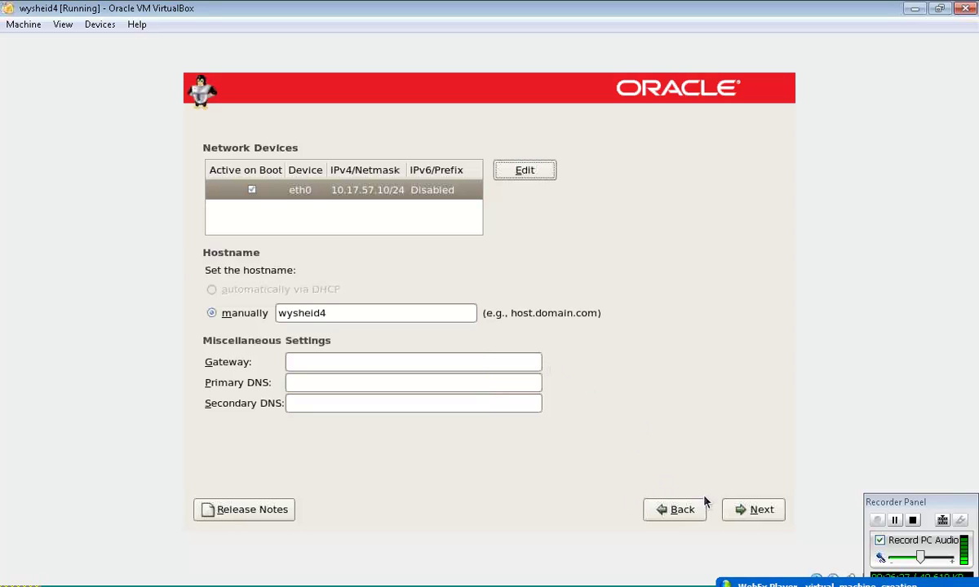
{"action": "left_click", "coordinate": [740, 512]}
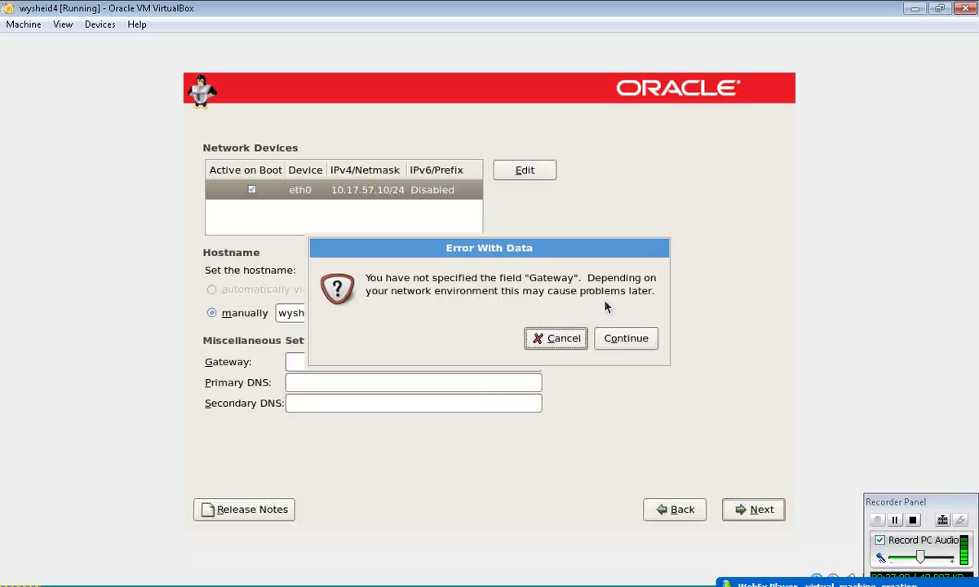
- Continue past the missing gateway and primary DNS warnings to the time zone map
{"action": "left_click", "coordinate": [625, 342]}
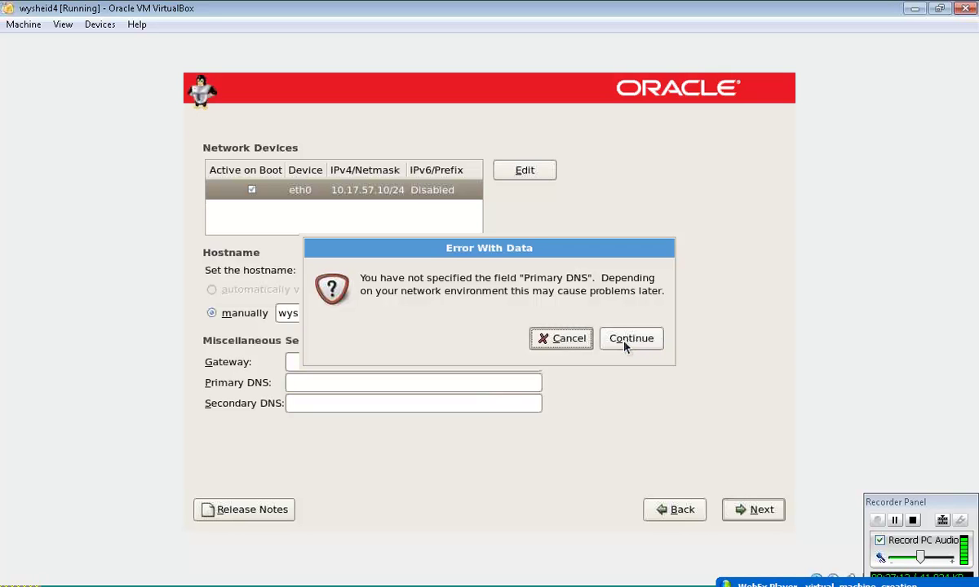
{"action": "left_click", "coordinate": [625, 344]}
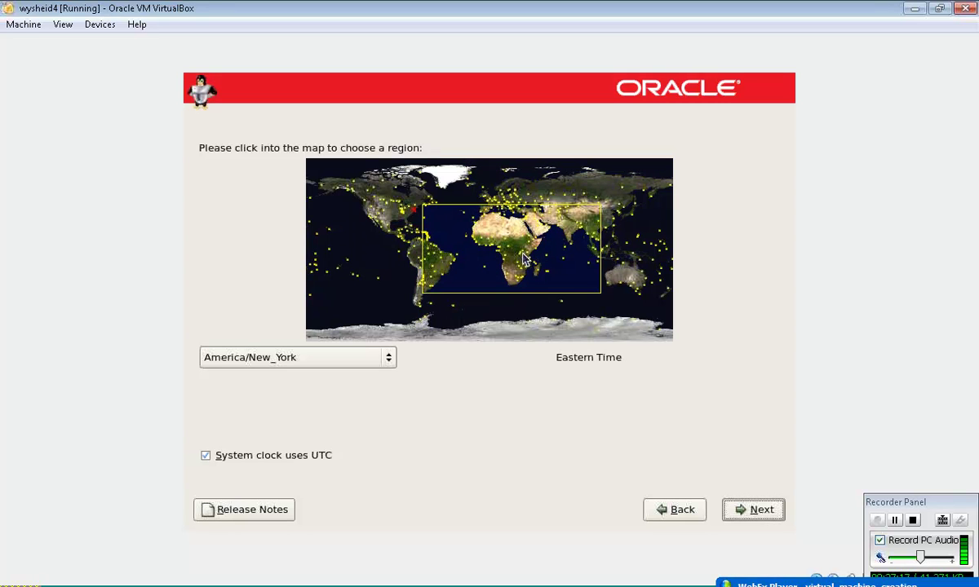
- Zoom the time zone map into Asia, select Asia/Kolkata, and continue to the root password page
{"action": "left_click", "coordinate": [579, 229]}
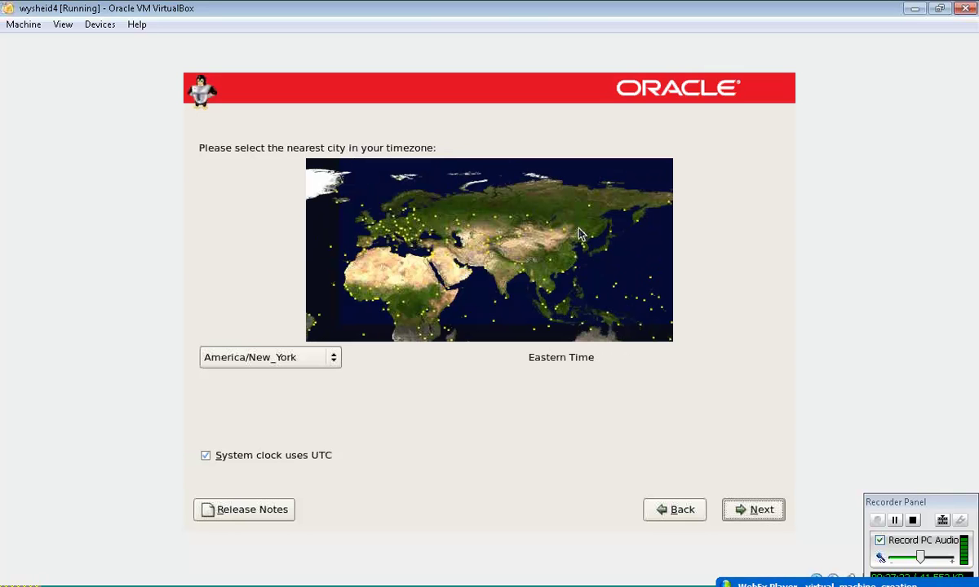
{"action": "left_click", "coordinate": [519, 278]}
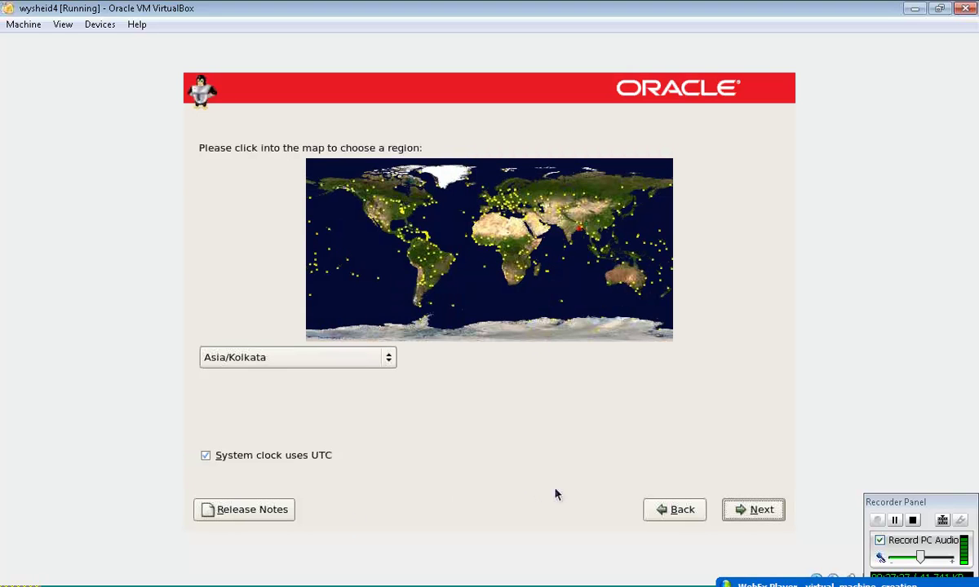
{"action": "left_click", "coordinate": [745, 512]}
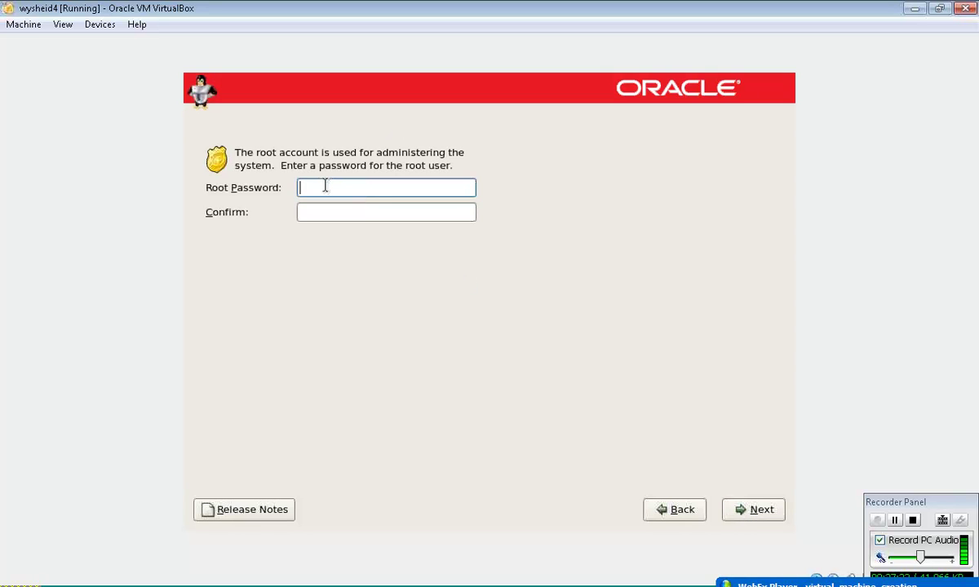
- Enter the root password, confirm it in the Confirm field, and continue
{"action": "type", "text": "oracle"}
{"action": "key", "text": "Tab"}
{"action": "type", "text": "orac"}
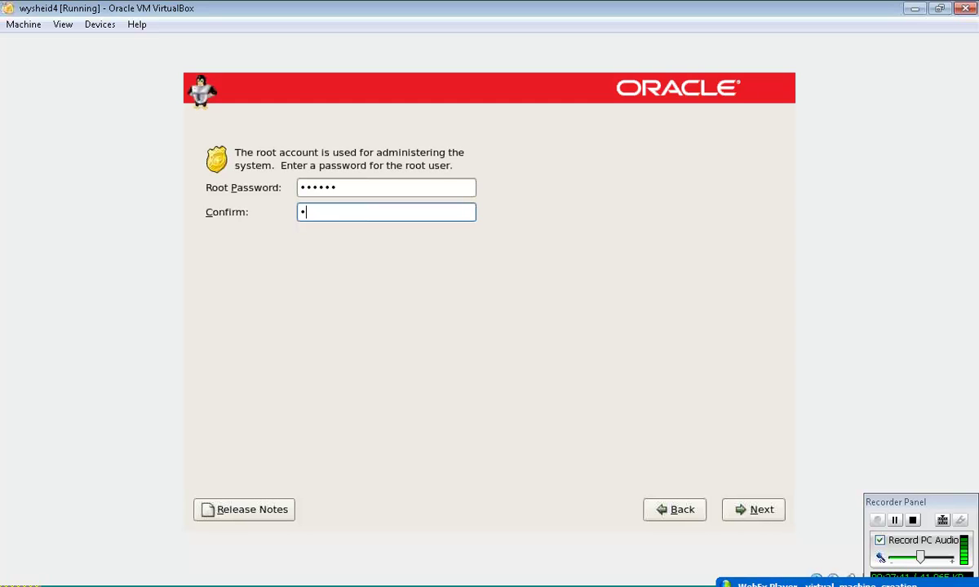
{"action": "type", "text": "le"}
{"action": "left_click", "coordinate": [751, 512]}
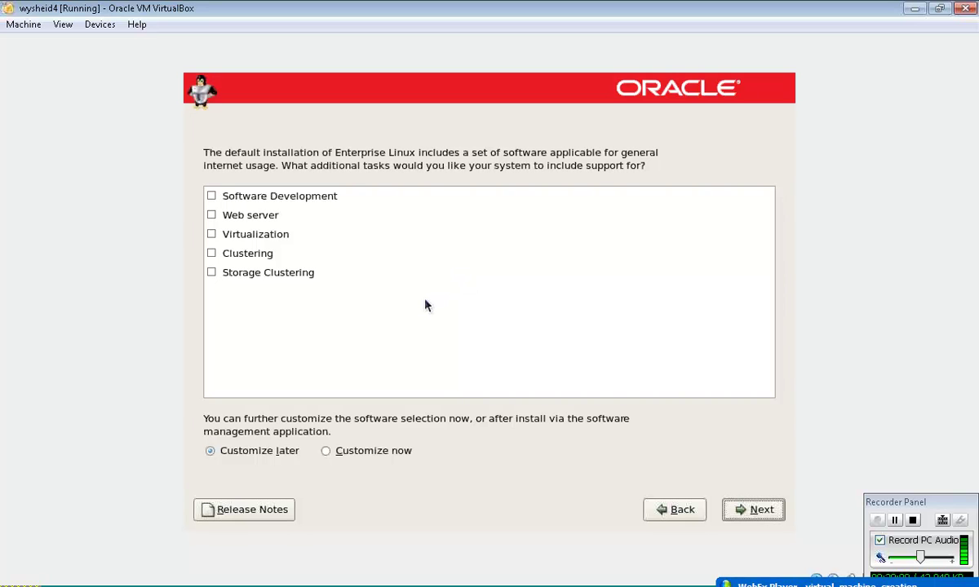
- Accept the default software set with all five tasks unchecked and Customize later selected
{"action": "left_click", "coordinate": [778, 514]}
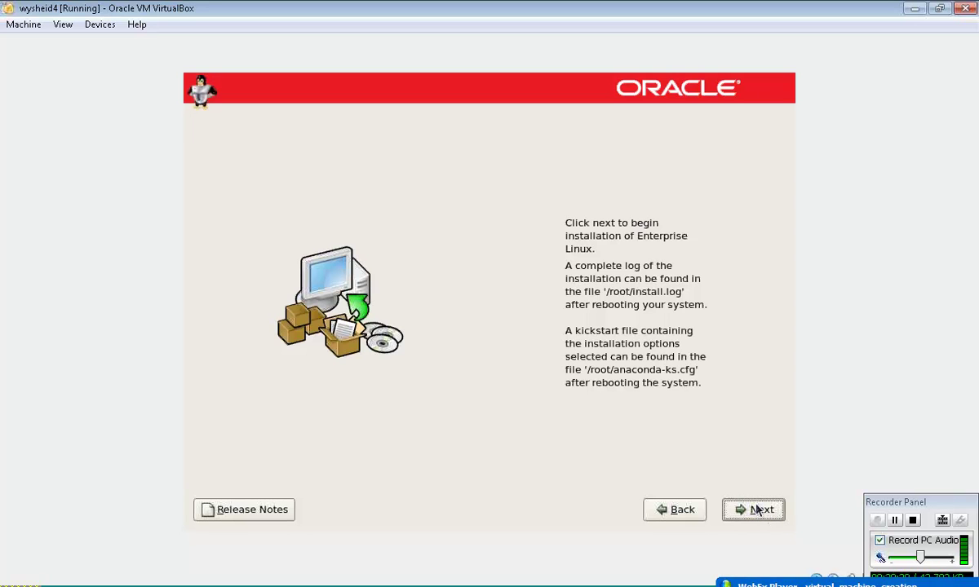
- Confirm the ready-to-begin screen to start installing Enterprise Linux
{"action": "left_click", "coordinate": [758, 510]}
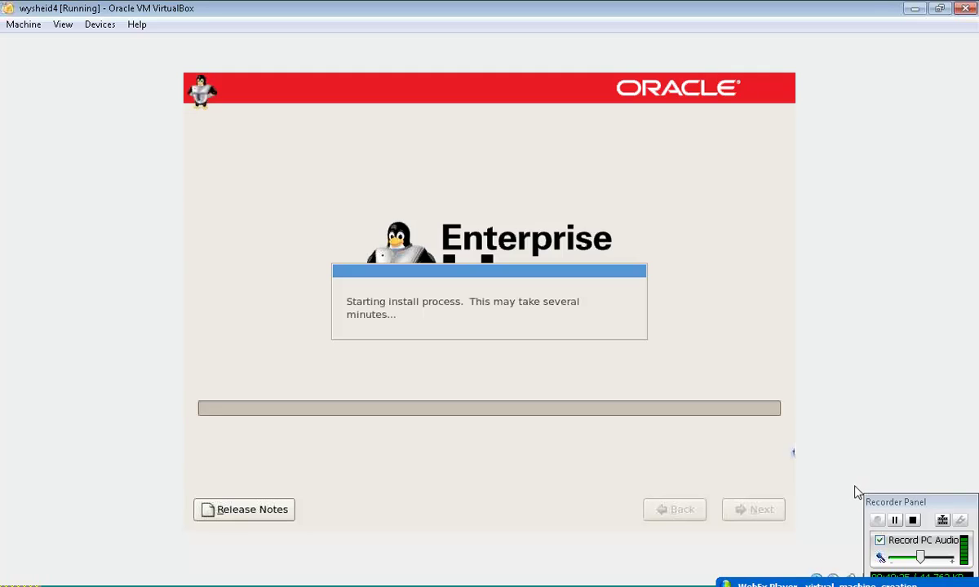
- Wait on the installer progress page until 'Starting install process' appears
{"action": "left_click", "coordinate": [894, 521]}
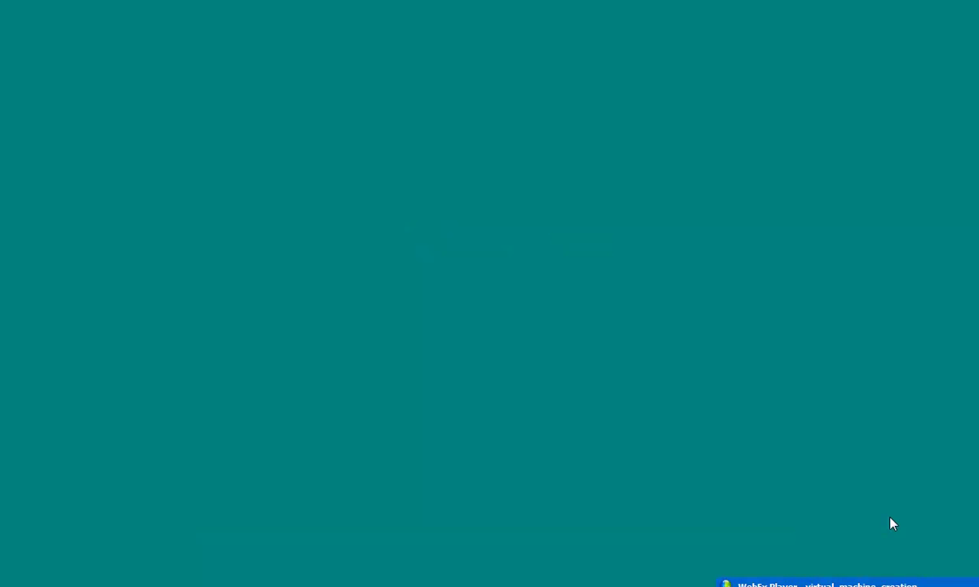